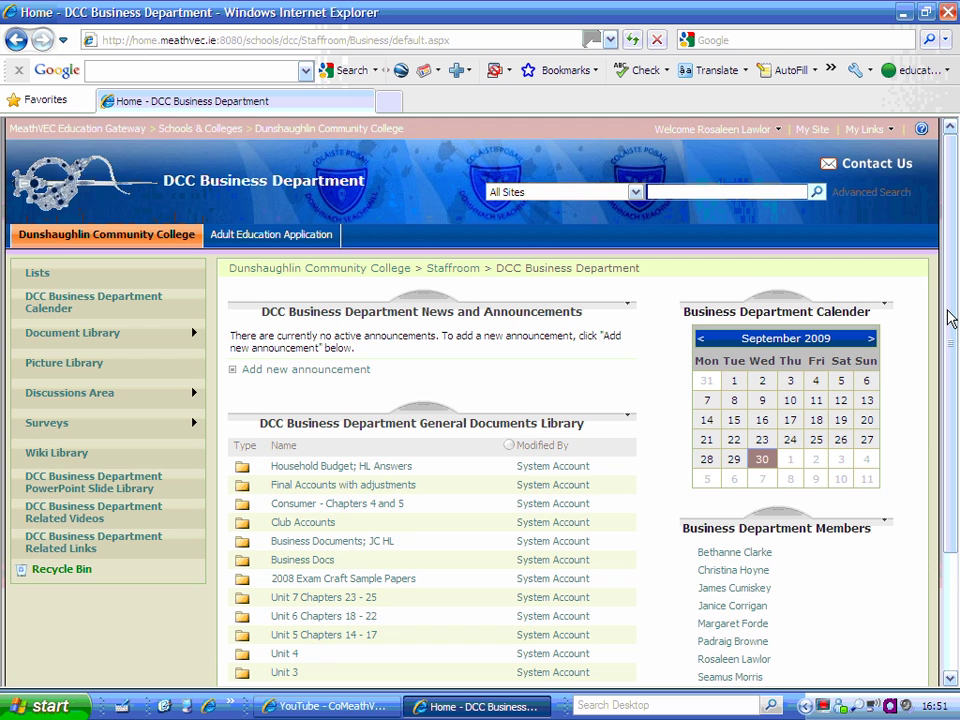
- Create a new folder named Leaving Cert in the DCC Business Department General Documents Library
left_click_drag(950, 318, 949, 356)
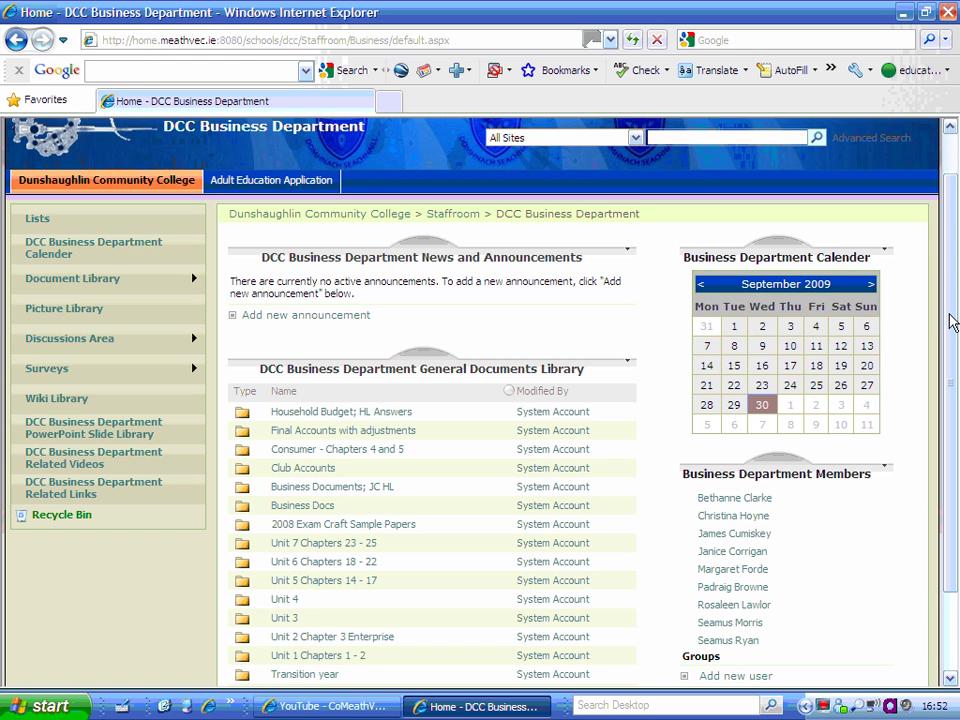
left_click_drag(952, 322, 952, 372)
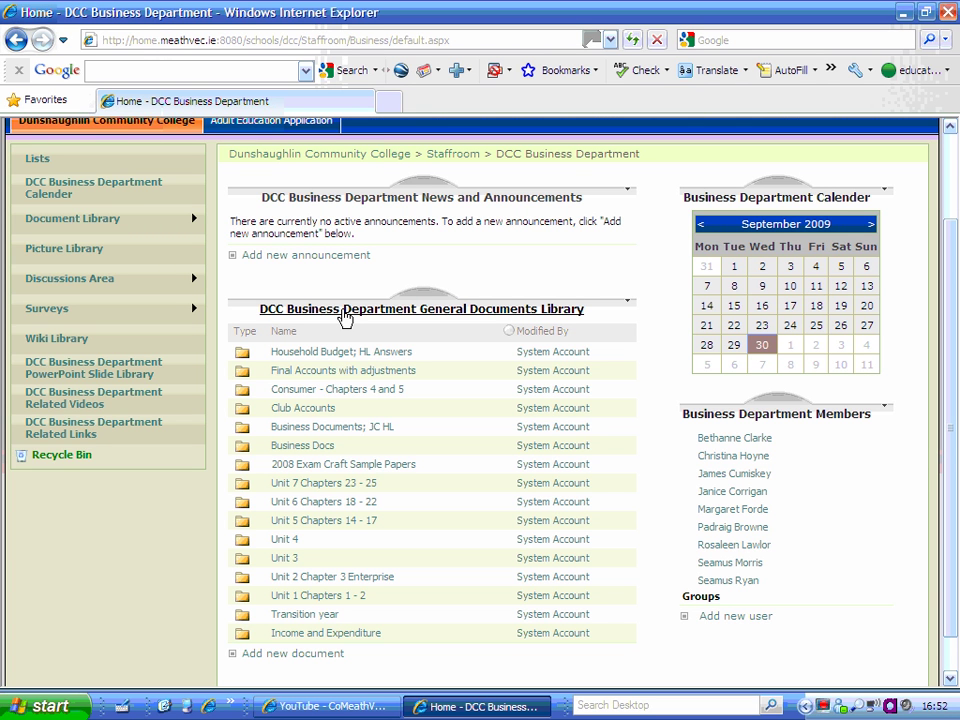
left_click(345, 312)
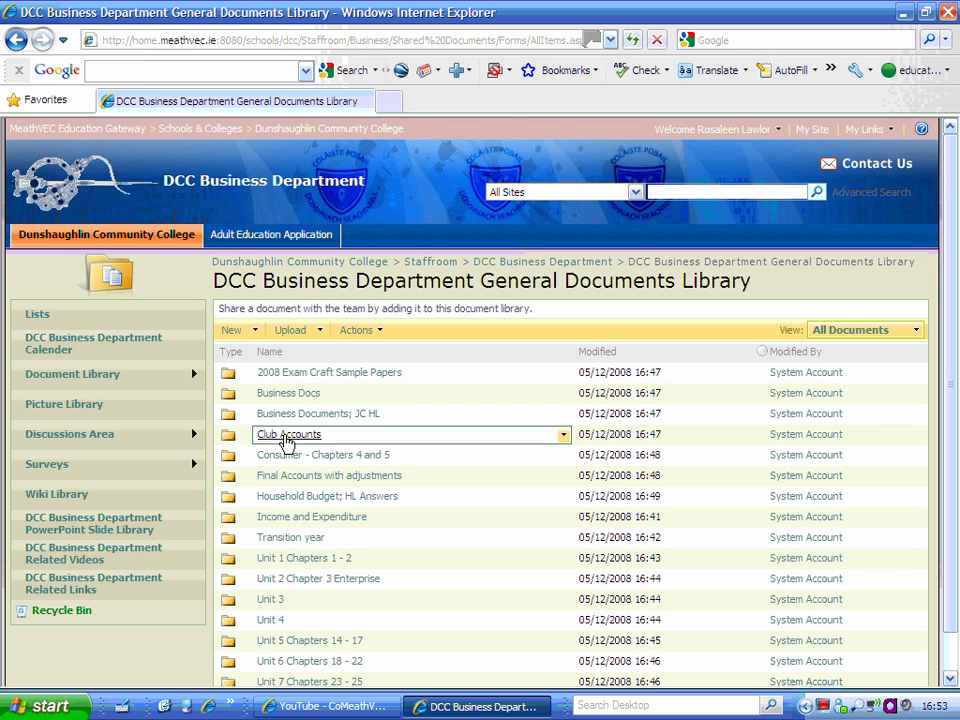
left_click(256, 340)
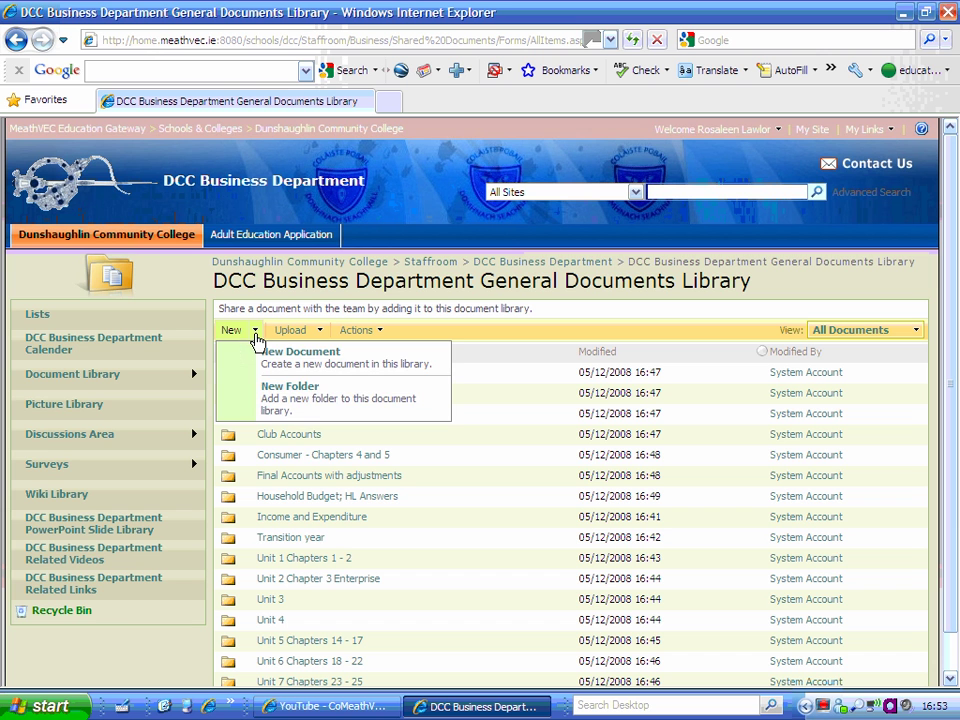
left_click(264, 410)
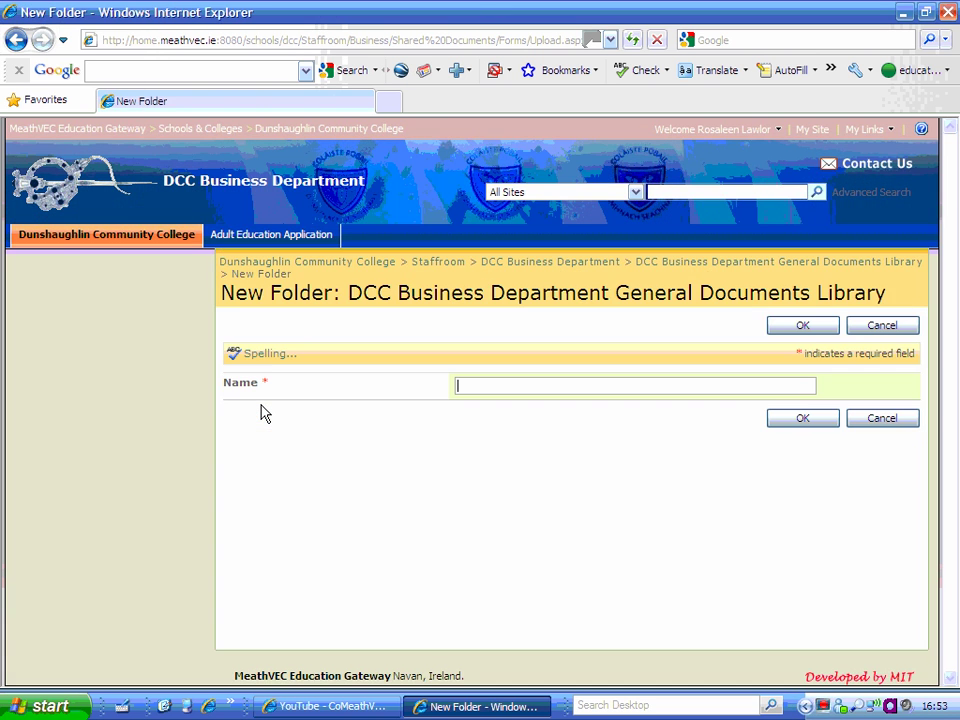
type("Leaving Cer")
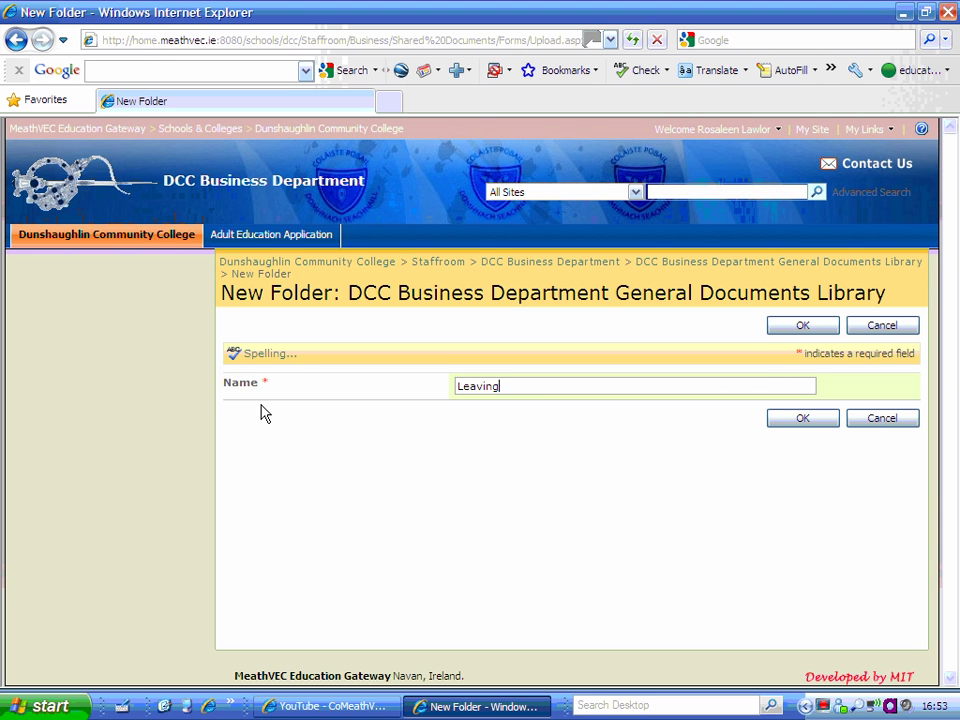
type("t")
left_click(803, 419)
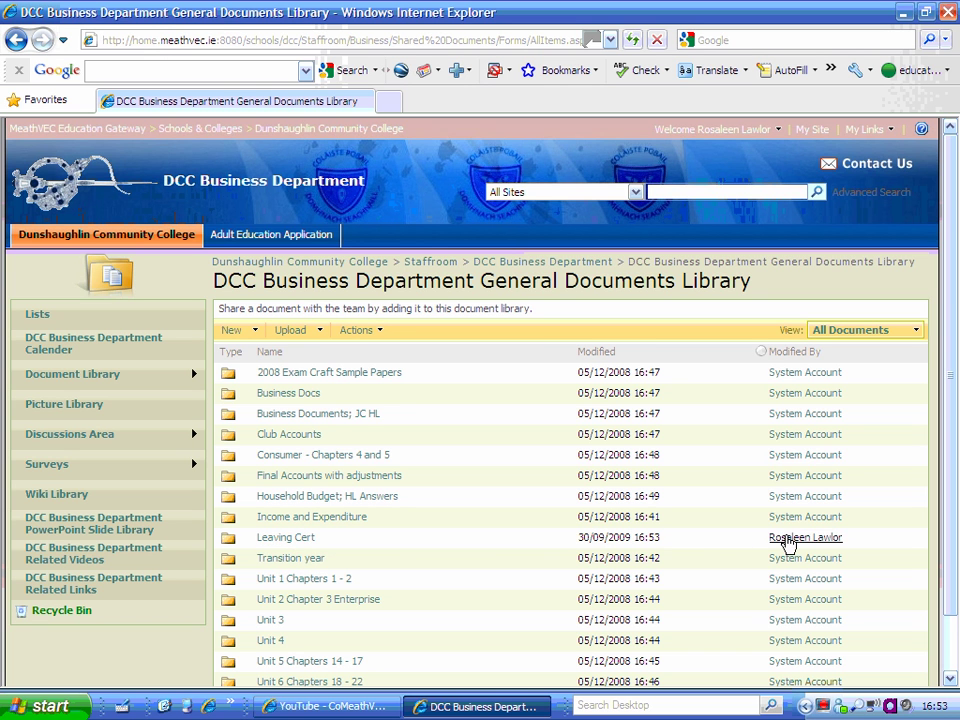
- Start a multiple-document upload inside the Leaving Cert folder and browse to the local Book Rental folder
left_click(229, 547)
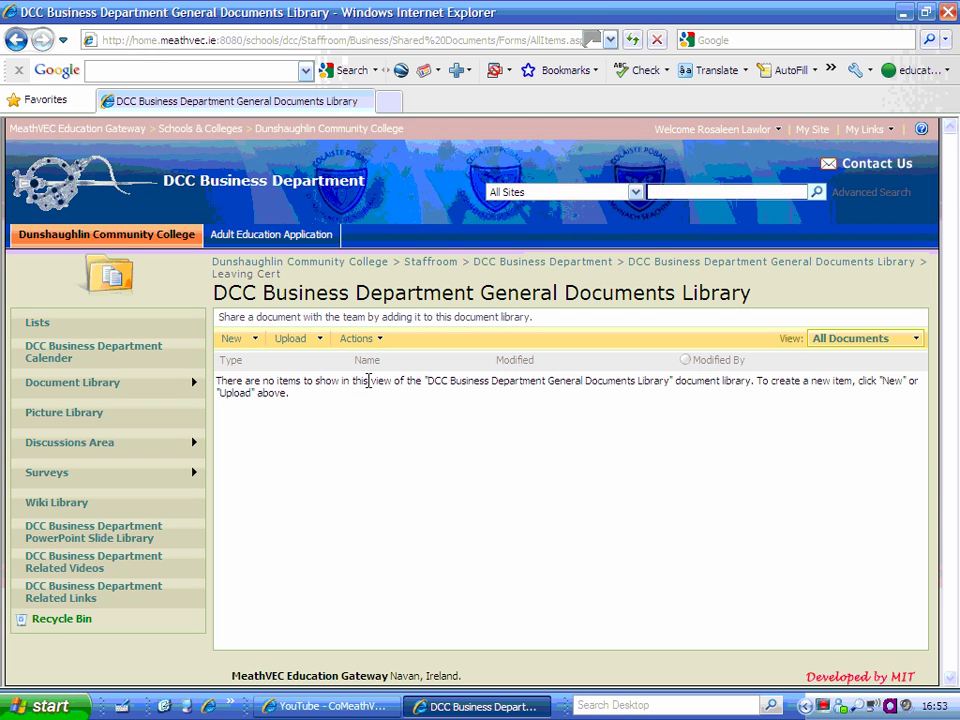
left_click(321, 341)
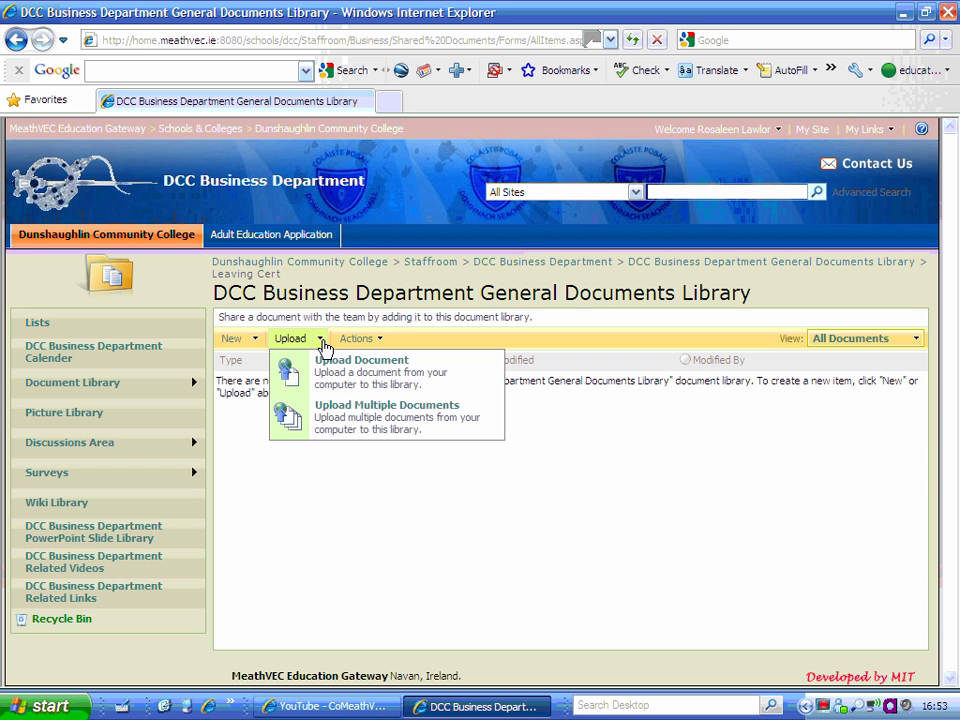
left_click(328, 418)
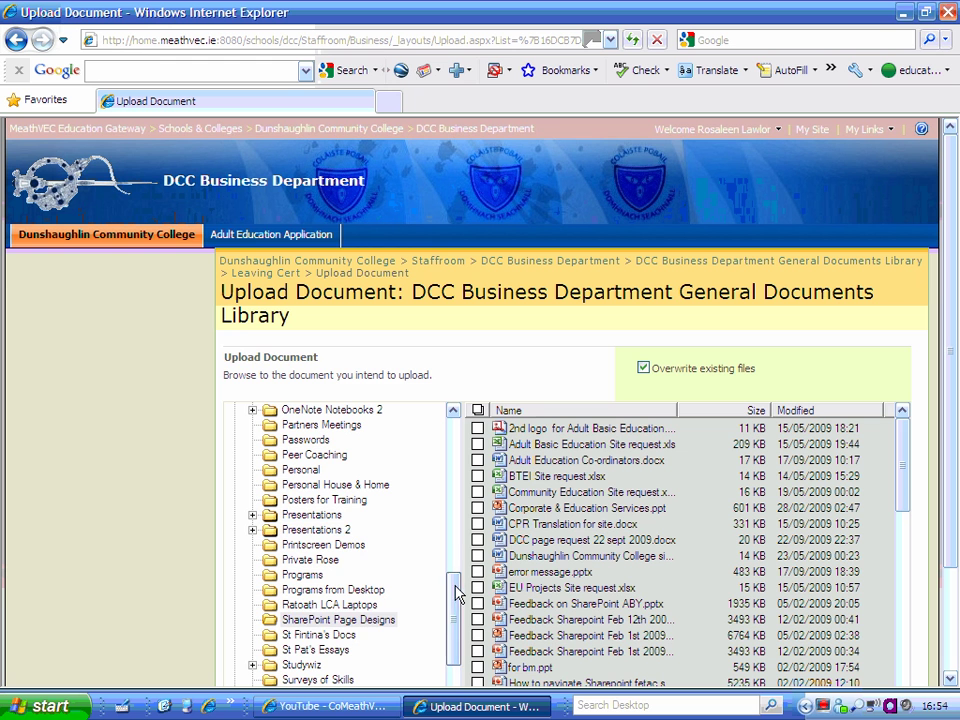
left_click(455, 592)
left_click_drag(455, 592, 443, 439)
left_click(302, 531)
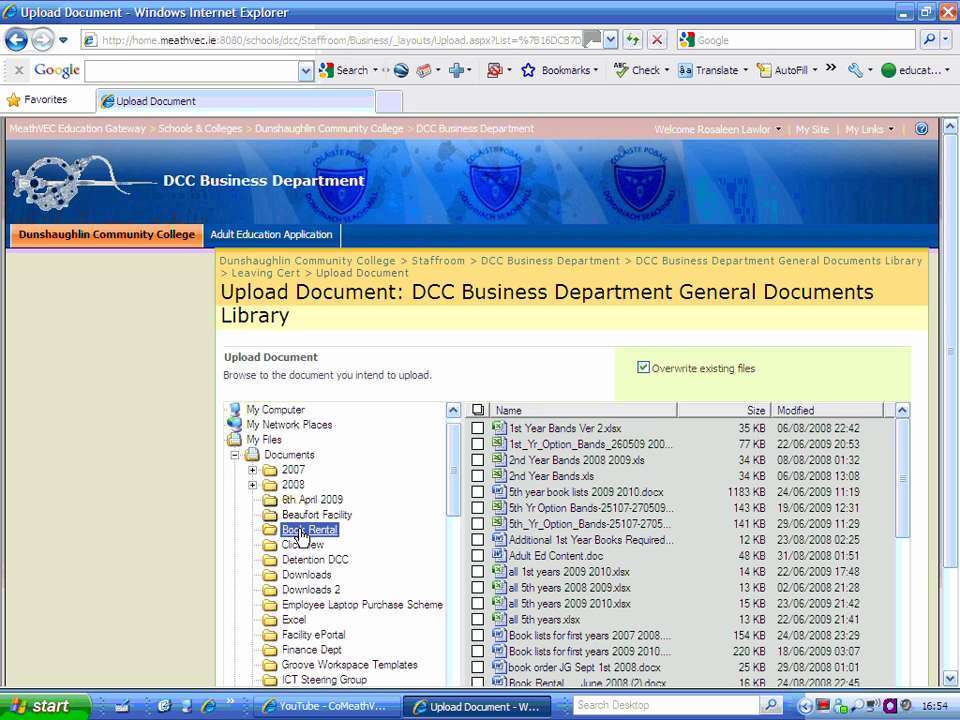
left_click(477, 428)
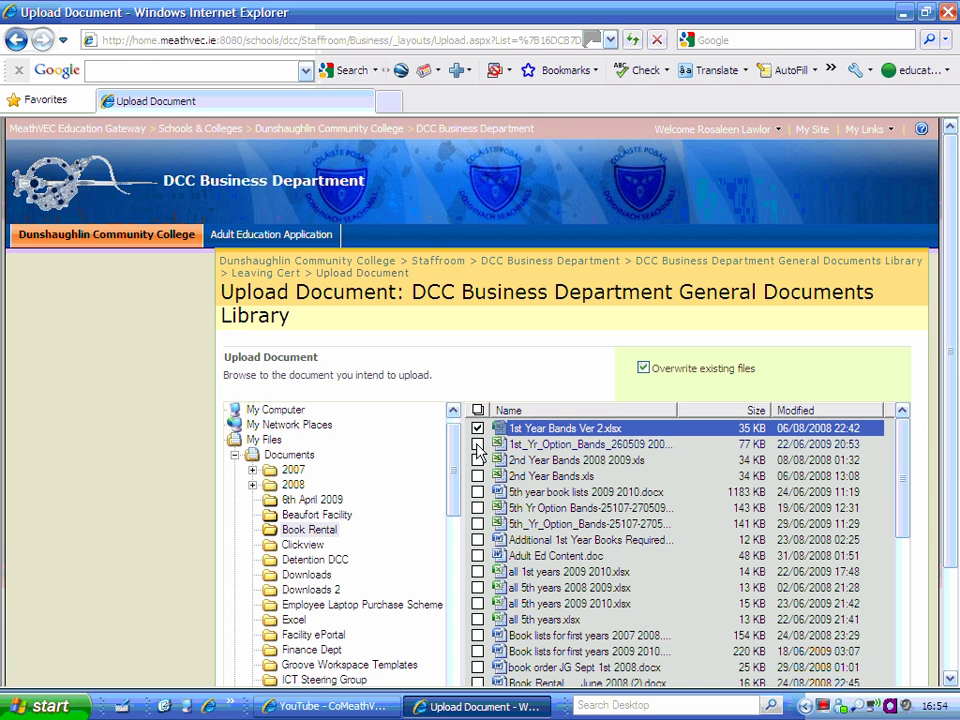
left_click(477, 446)
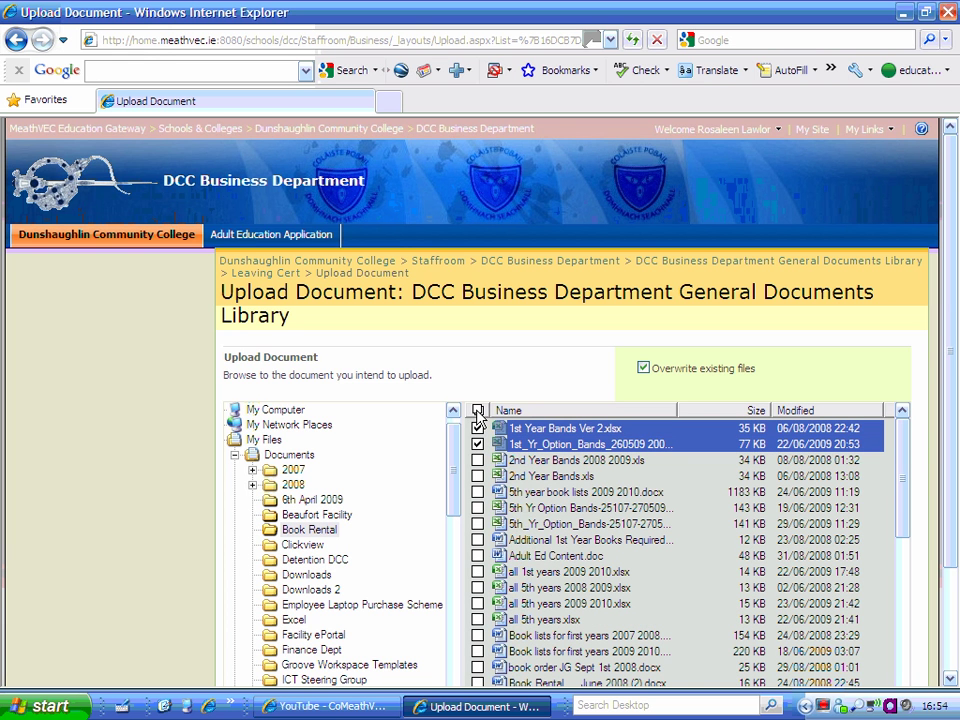
left_click(477, 556)
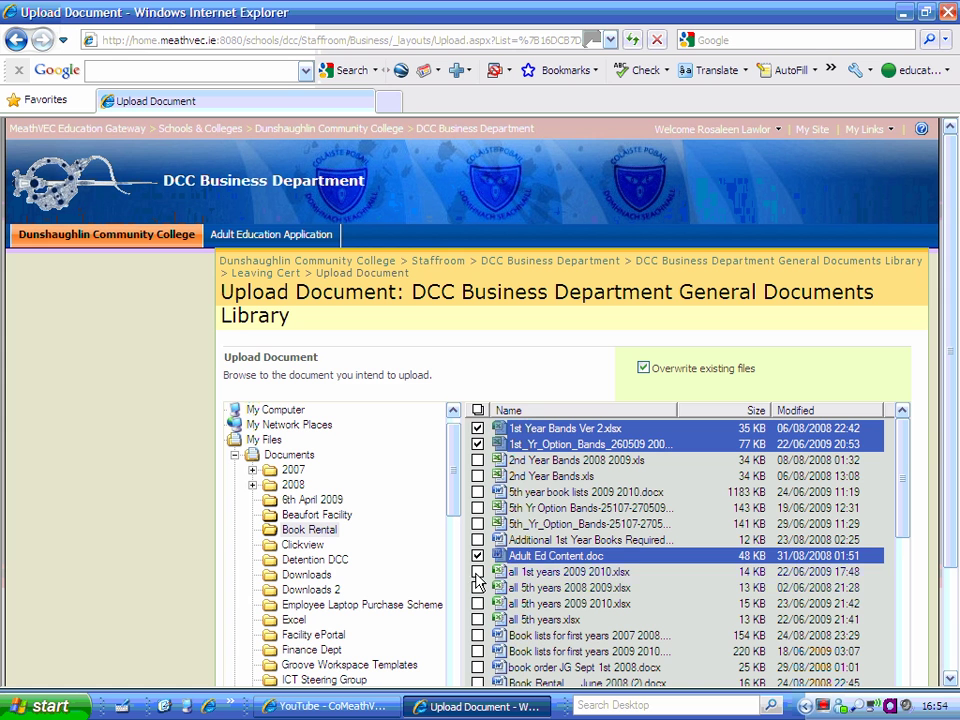
left_click(477, 572)
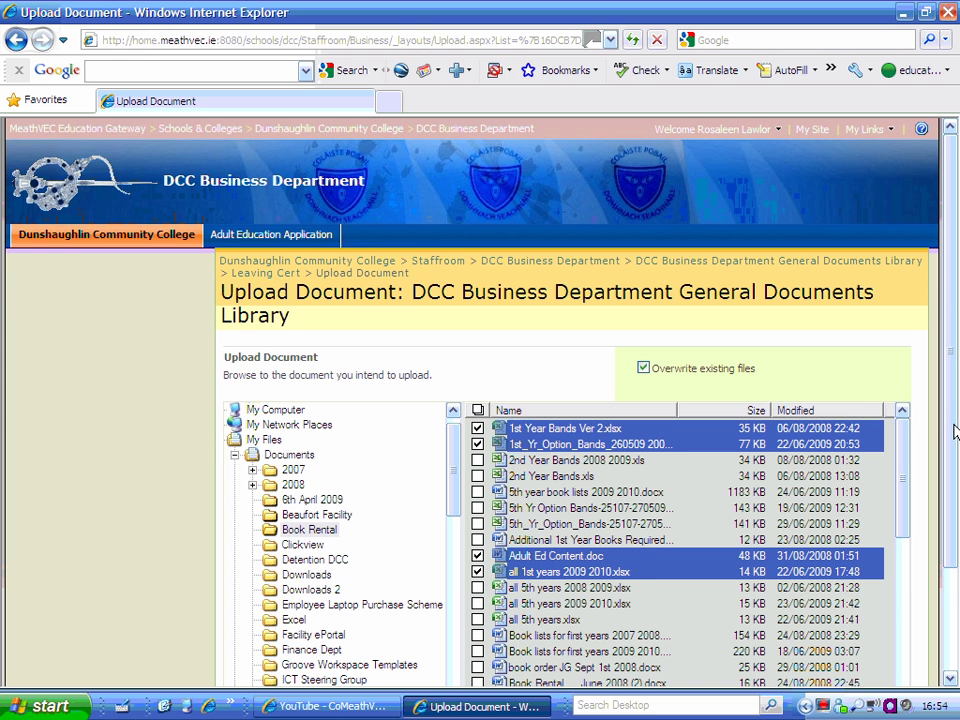
scroll(955, 432, "down", 3)
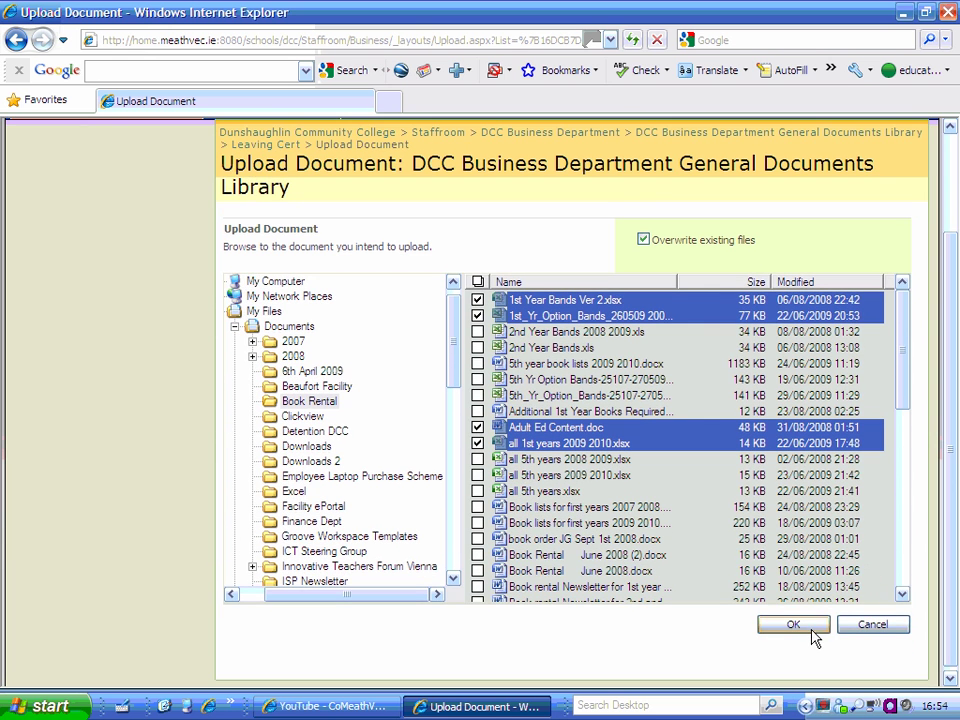
left_click(793, 625)
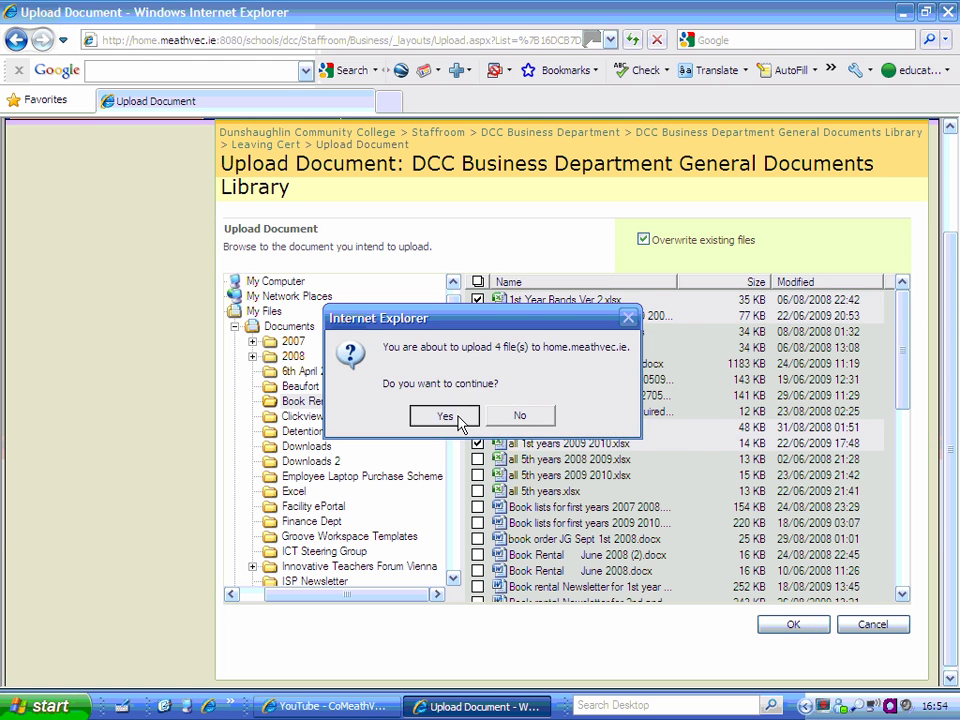
left_click(445, 416)
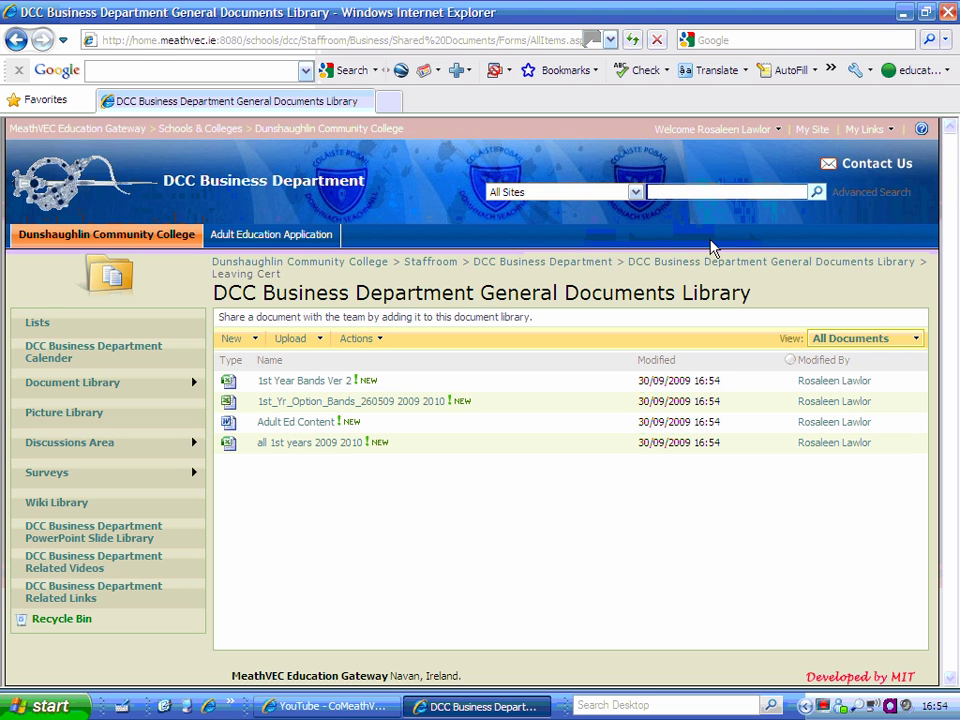
- Return to the library root, reopen the Leaving Cert folder and delete the 1st Year Bands Ver 2 file
left_click(712, 268)
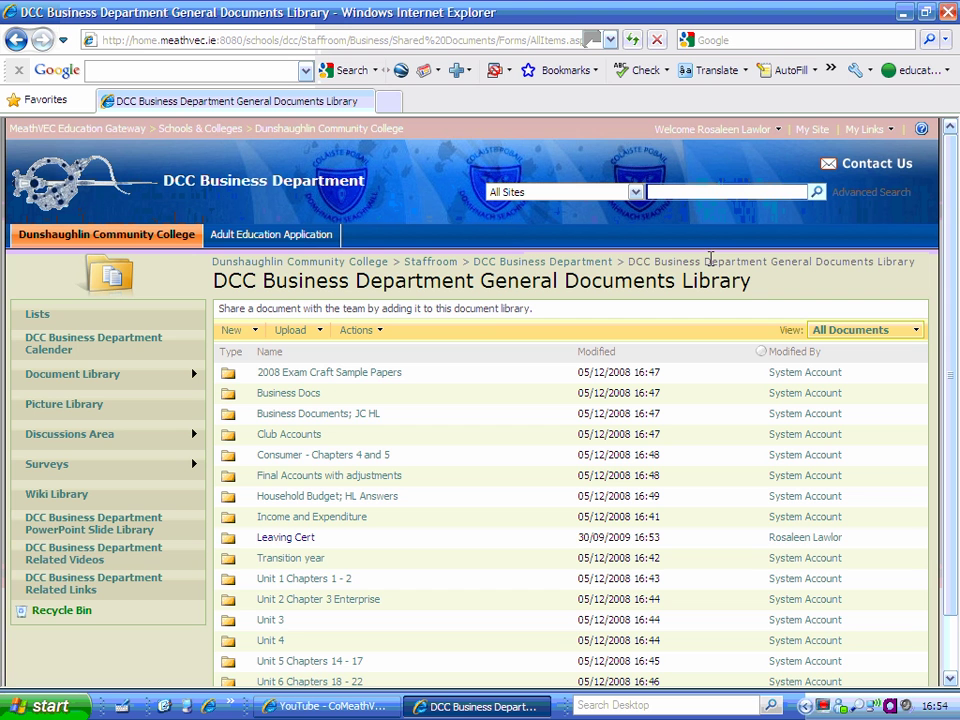
left_click(232, 547)
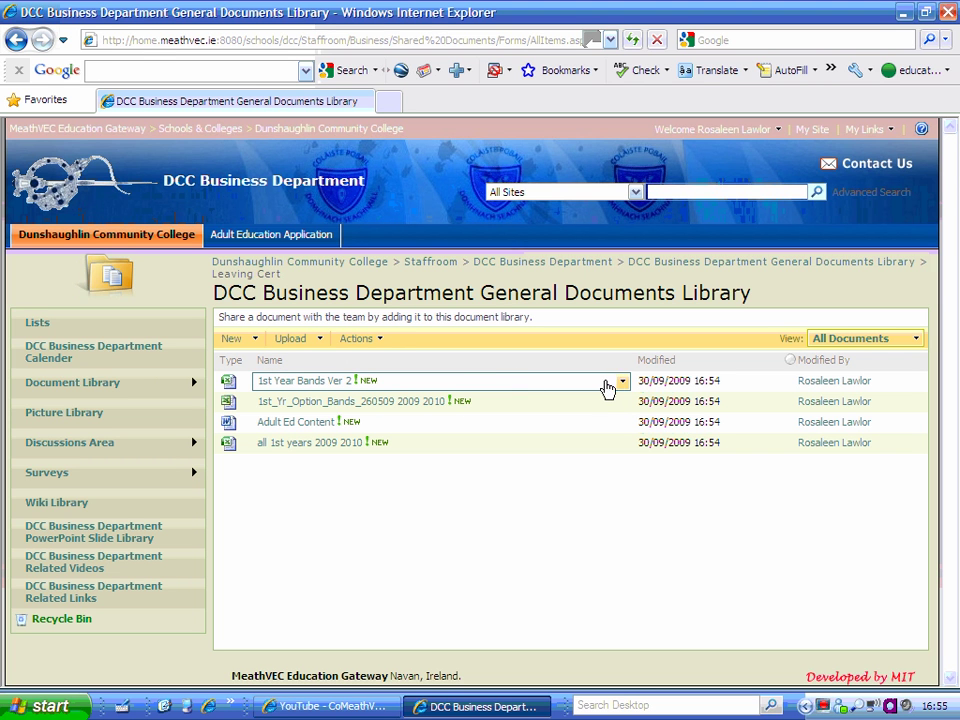
left_click(623, 381)
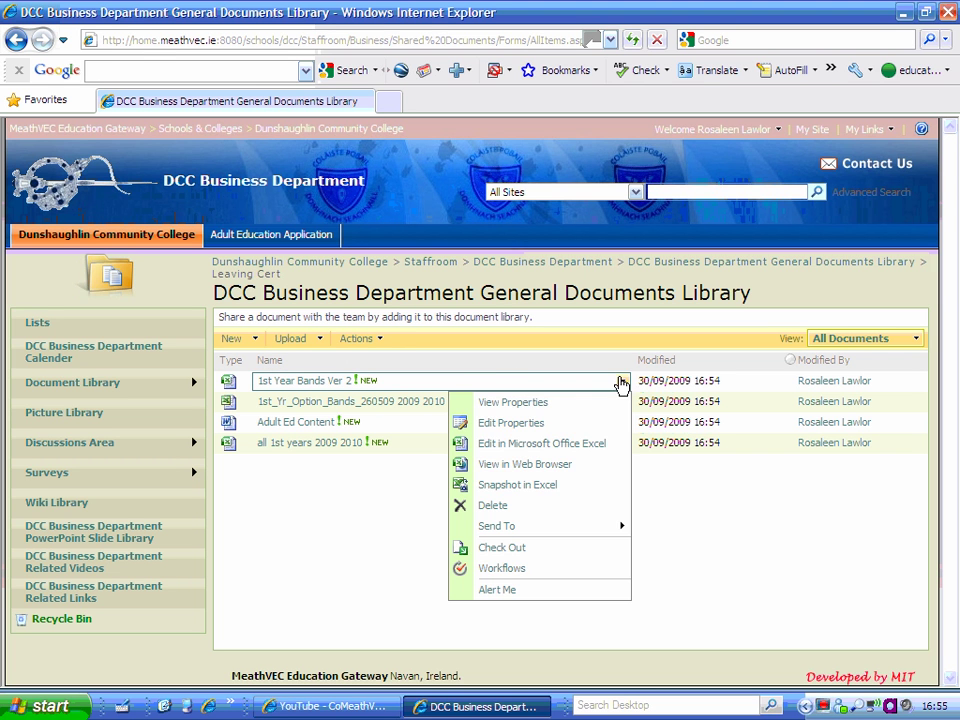
left_click(581, 513)
left_click(463, 407)
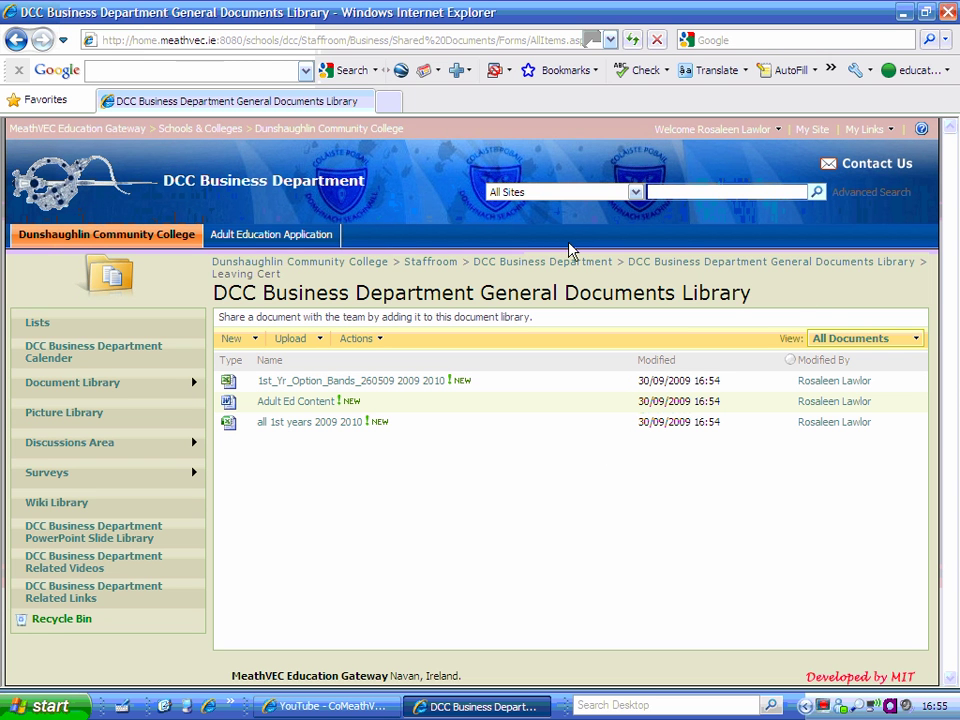
- Delete the Leaving Cert folder and all its contents from the General Documents Library
left_click(752, 262)
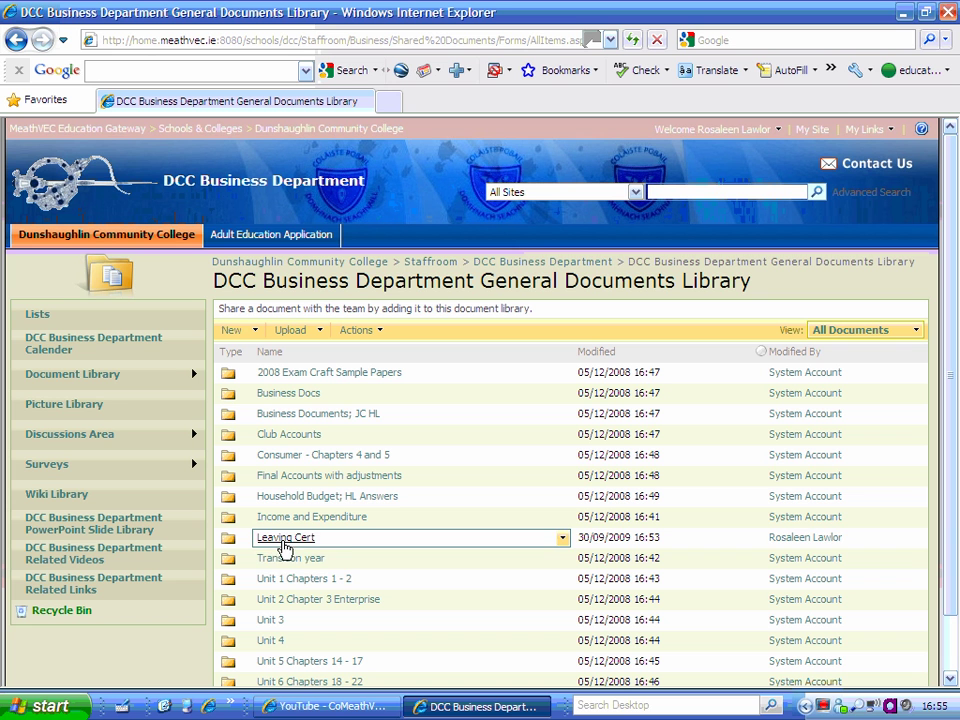
left_click(563, 539)
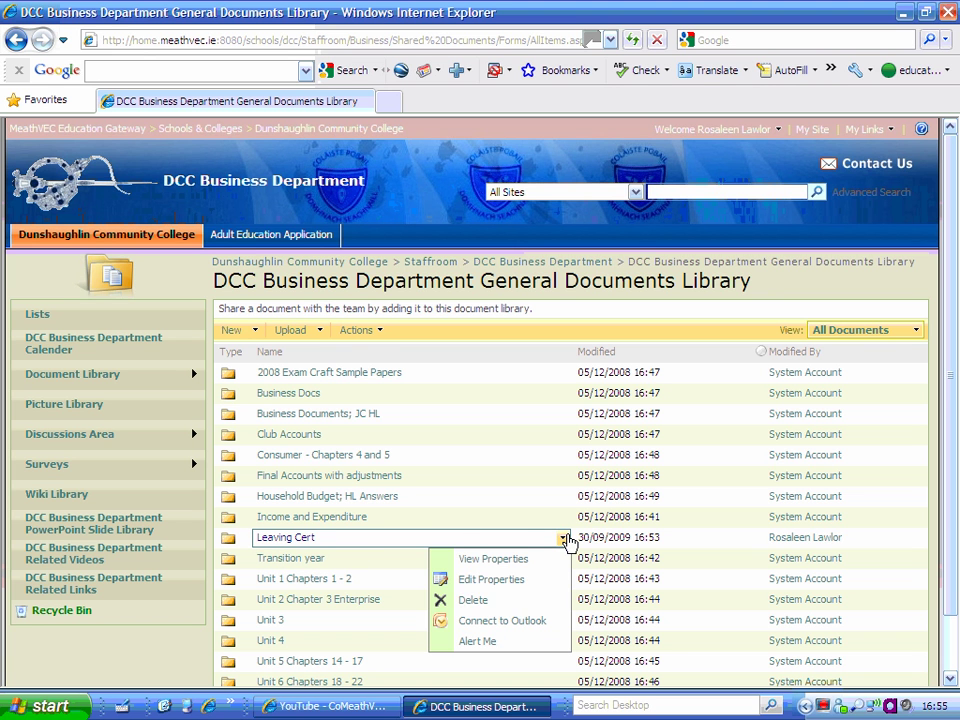
left_click(520, 608)
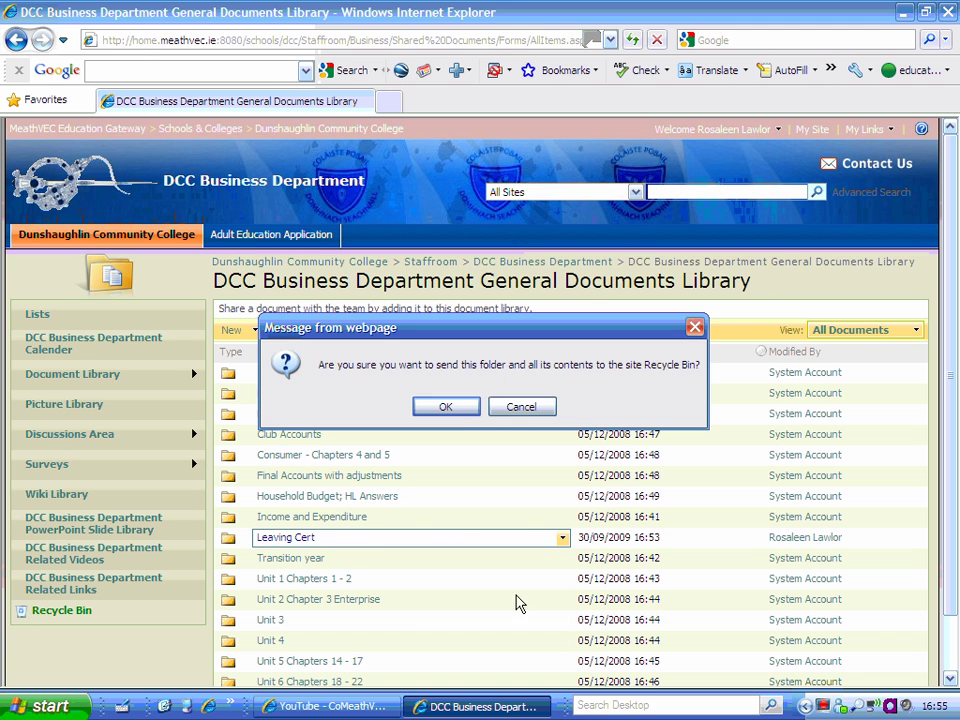
left_click(471, 411)
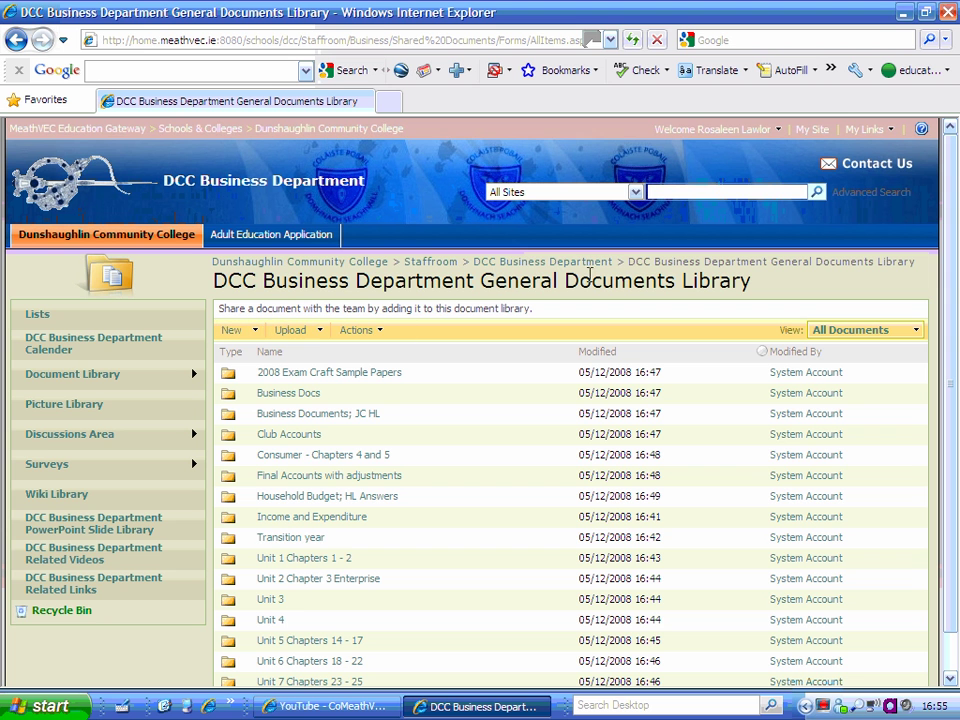
- Review the General Documents Library's options for new items and uploads, starting from and returning to the department home page
left_click(548, 263)
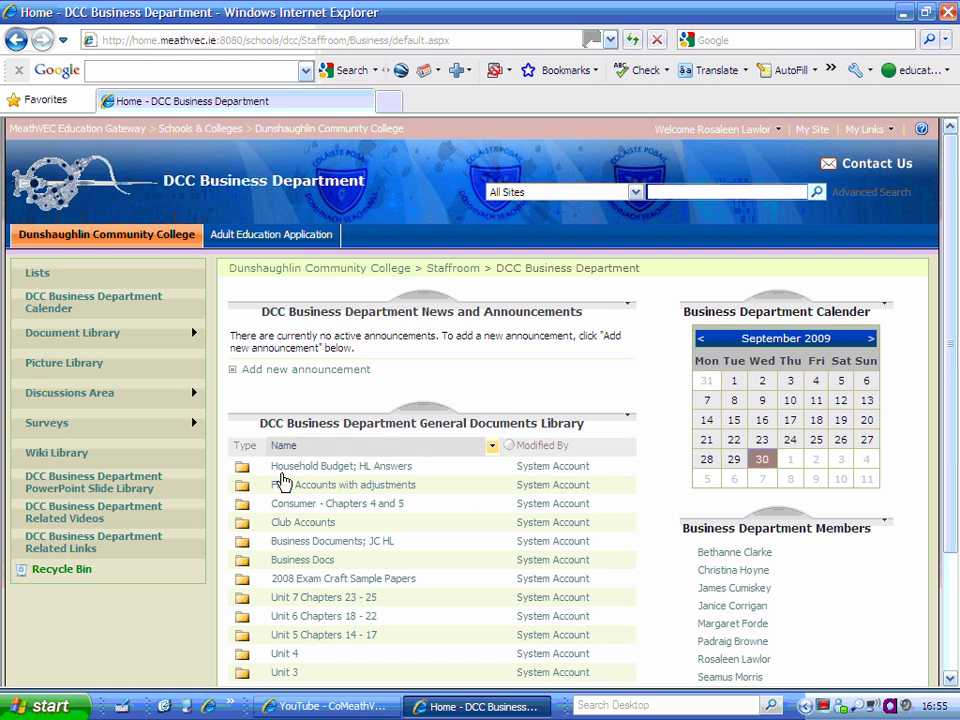
left_click(404, 426)
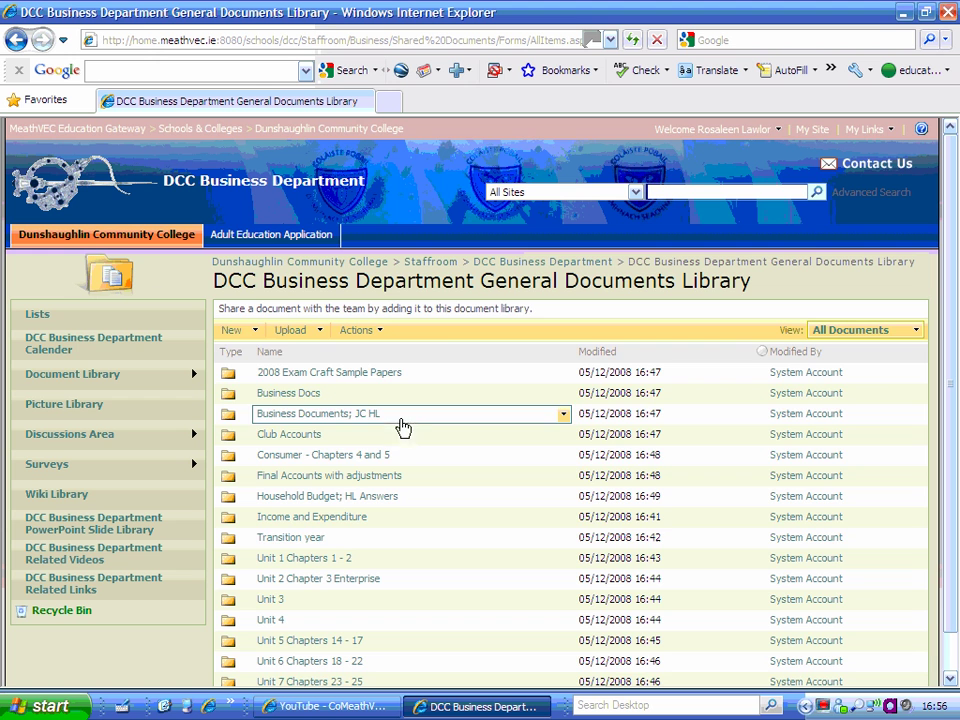
left_click(256, 332)
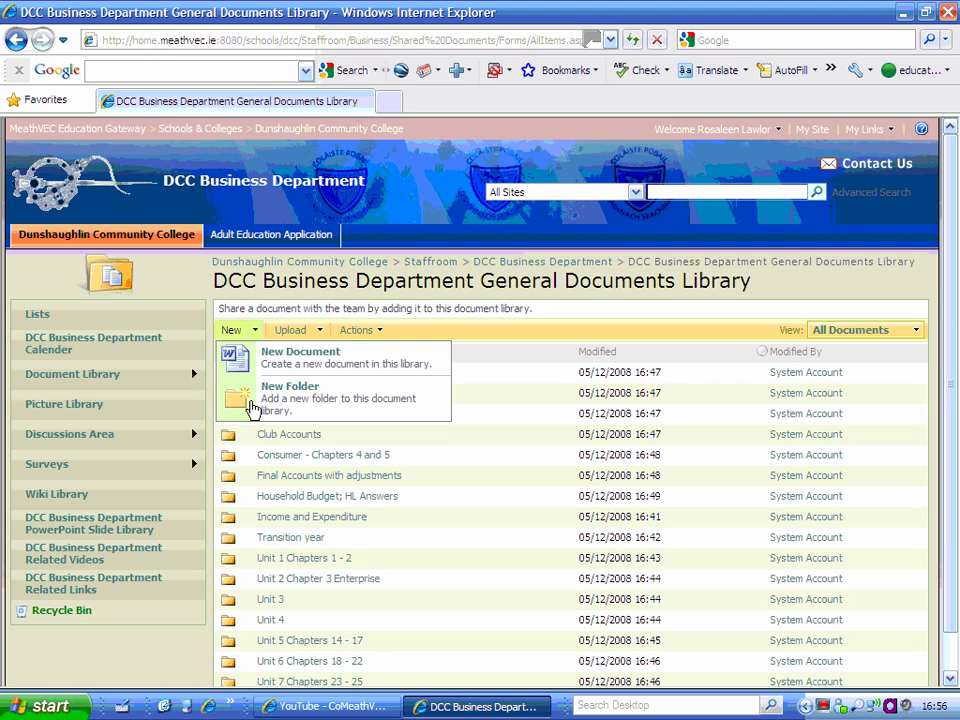
left_click(292, 330)
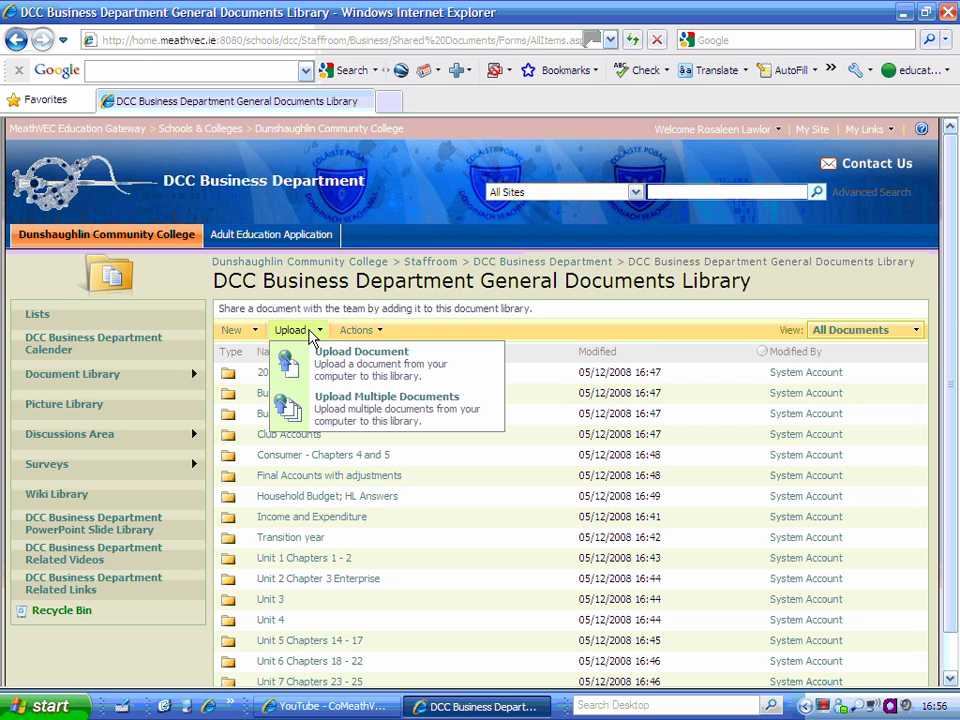
left_click(216, 374)
left_click(565, 263)
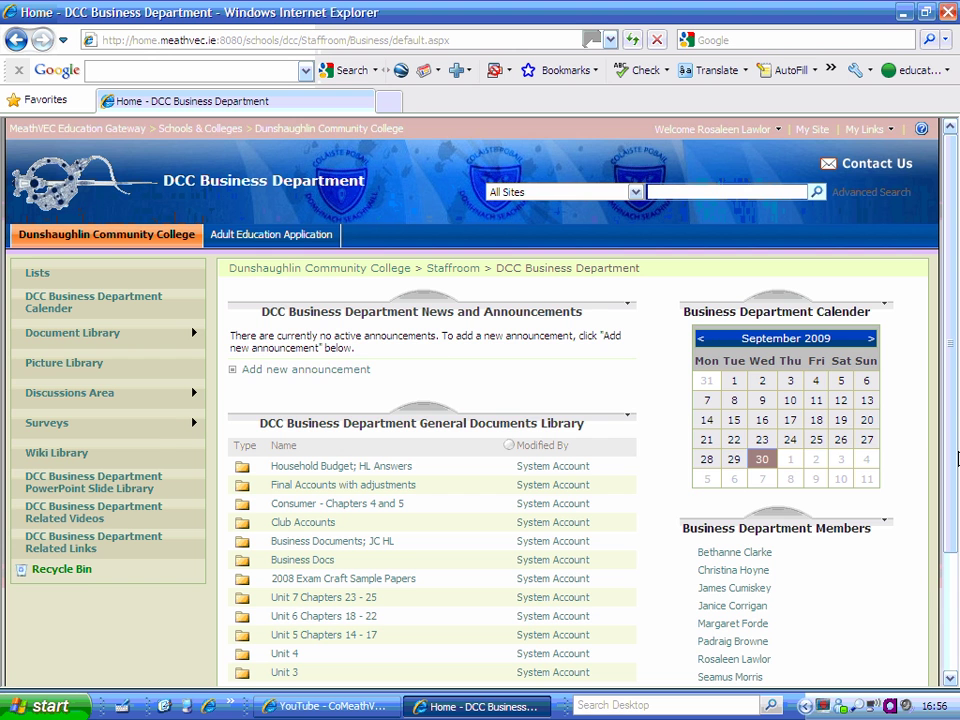
- View the blank form for a new DCC Business Department announcement and leave it without saving
left_click_drag(956, 454, 953, 557)
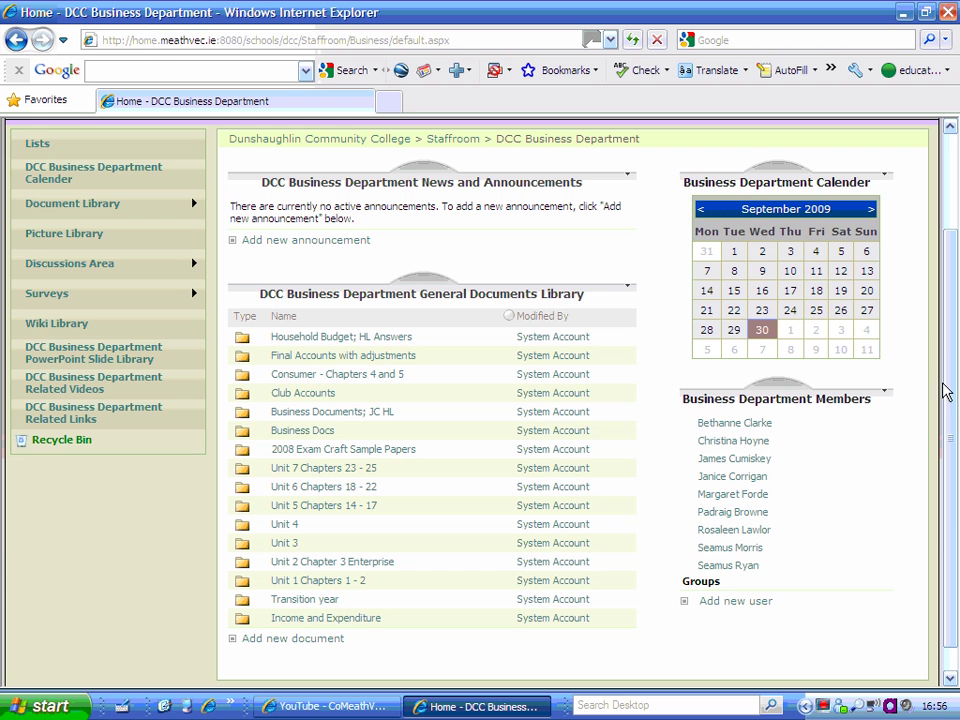
left_click_drag(949, 396, 942, 337)
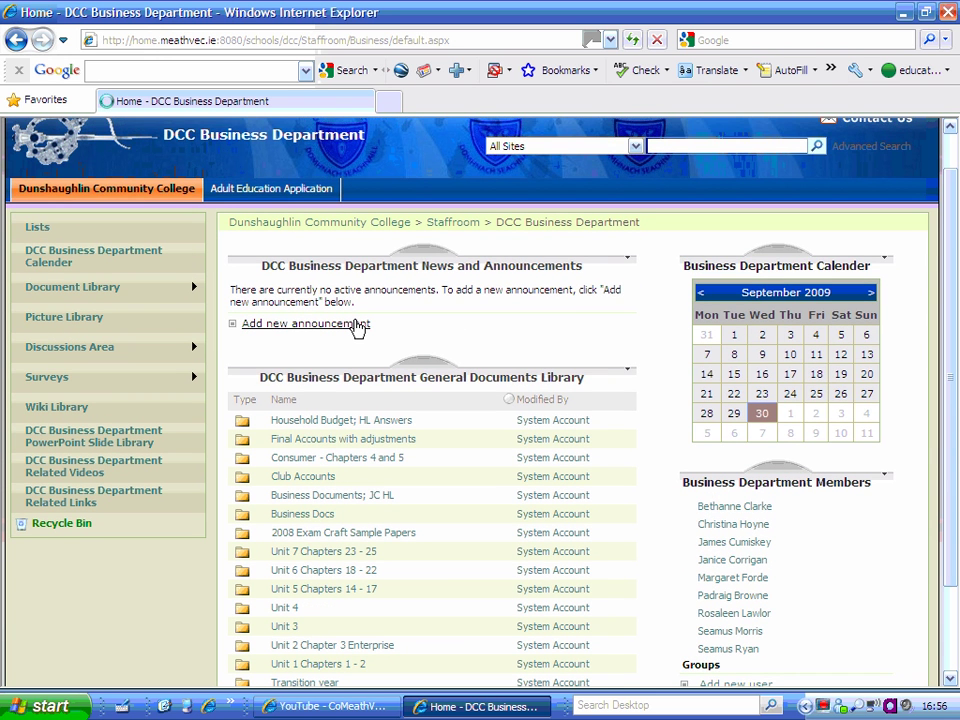
left_click(357, 325)
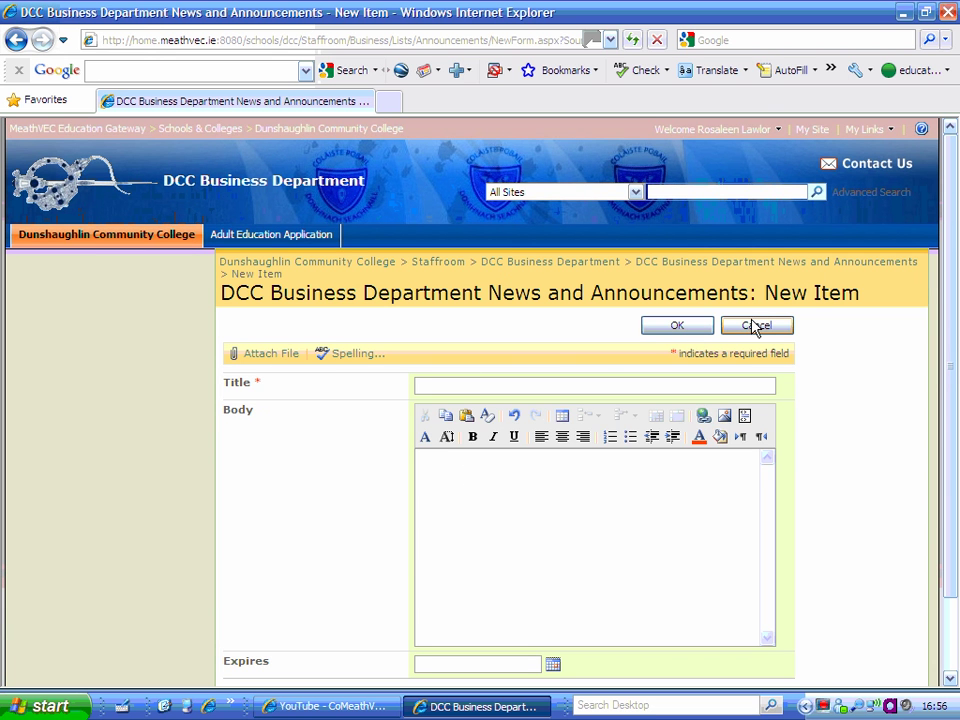
left_click(755, 326)
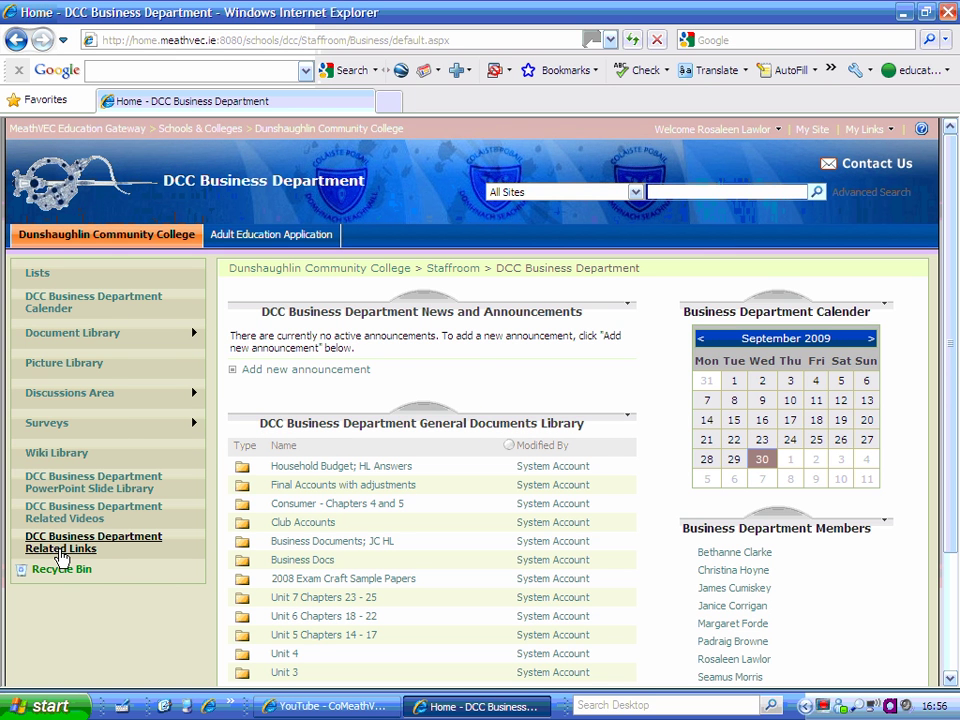
- Open the department's Related Links list and copy the web address of the Software Tuition Oliver playlist from the YouTube window
left_click(61, 548)
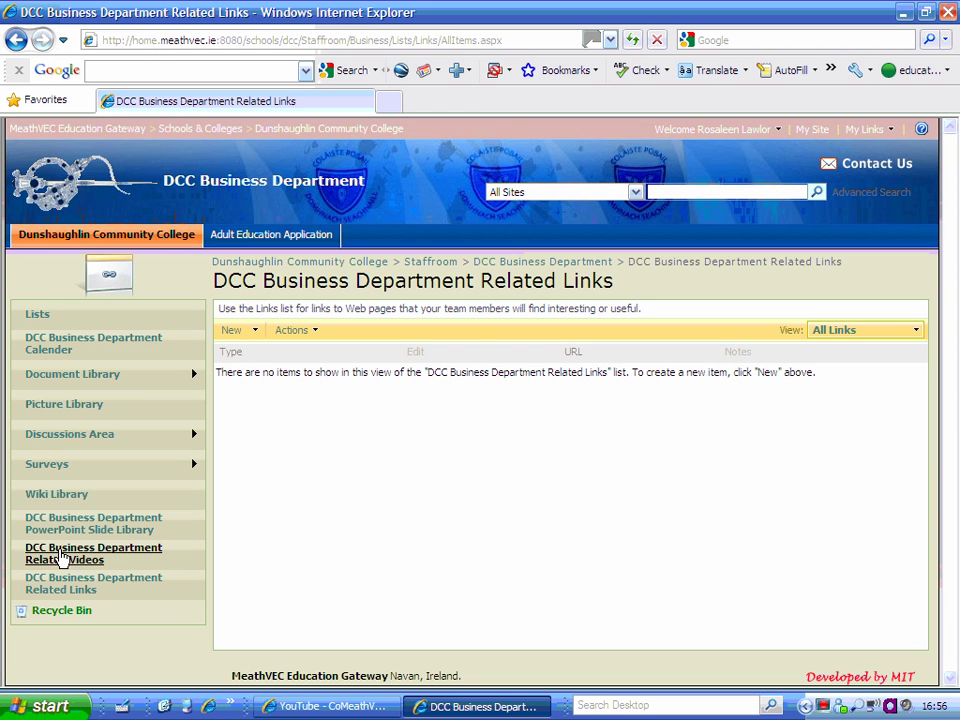
left_click(305, 708)
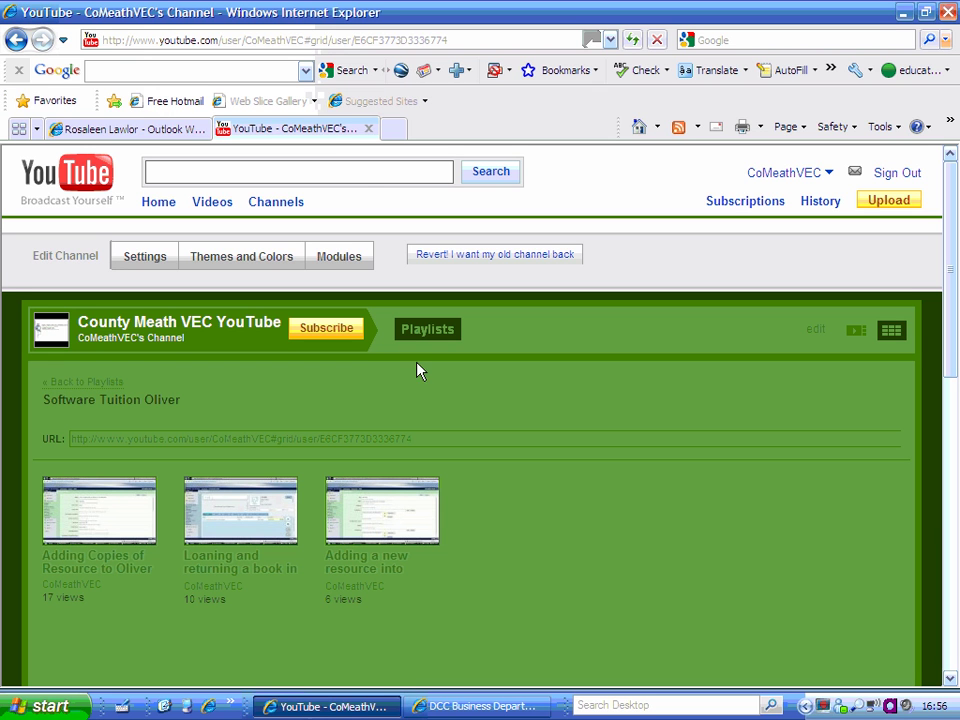
left_click(302, 38)
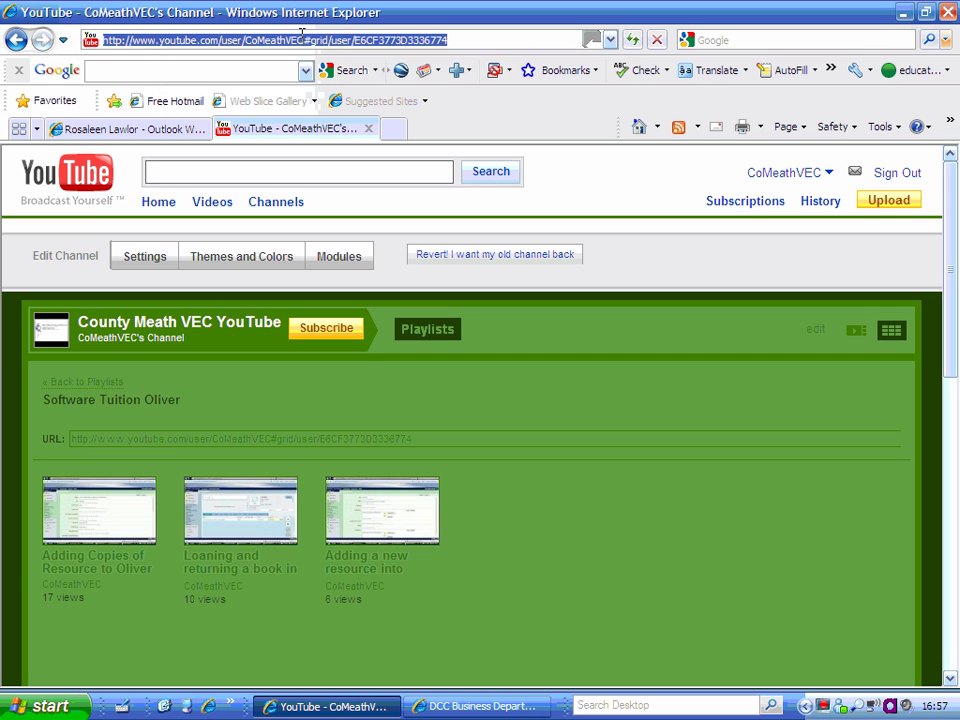
right_click(306, 41)
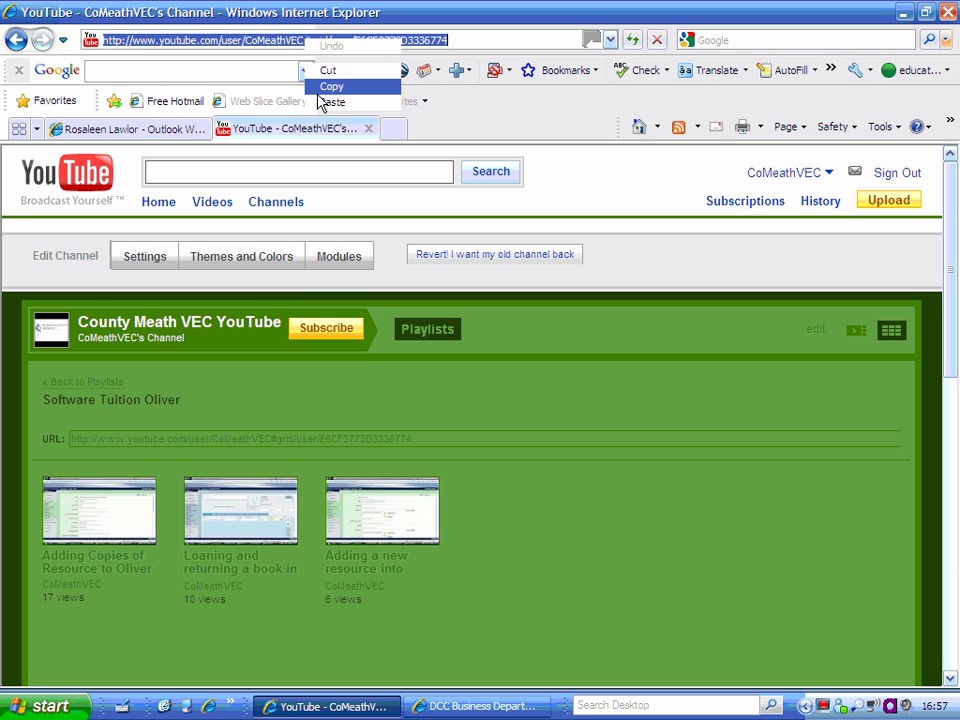
left_click(320, 89)
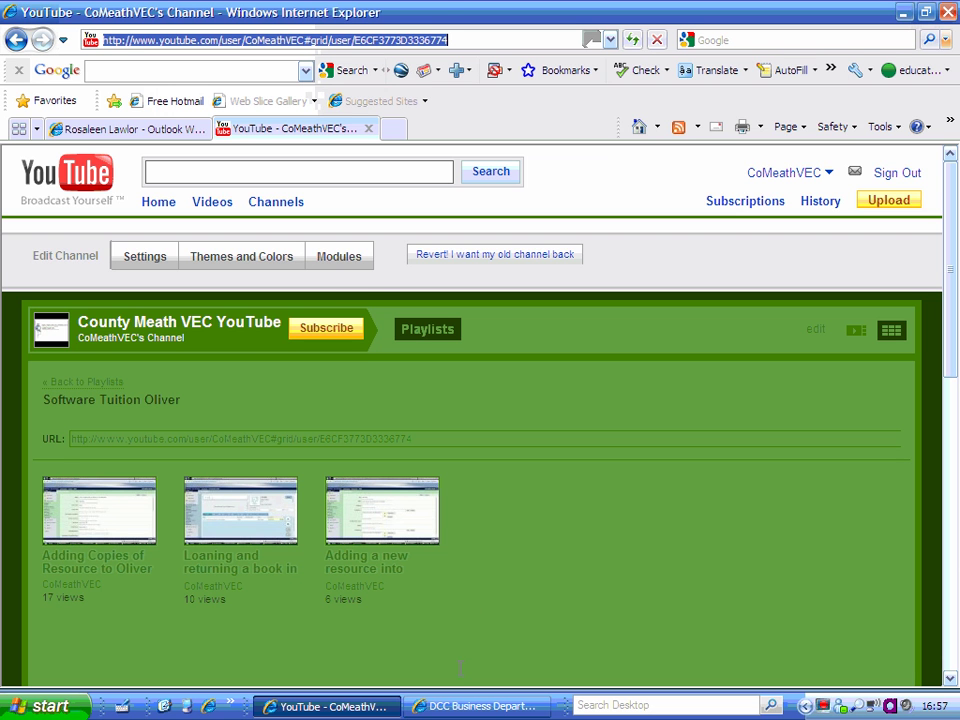
- Add the copied YouTube address to DCC Business Department Related Links as a new item described "You Tube Oliver Software"
left_click(439, 706)
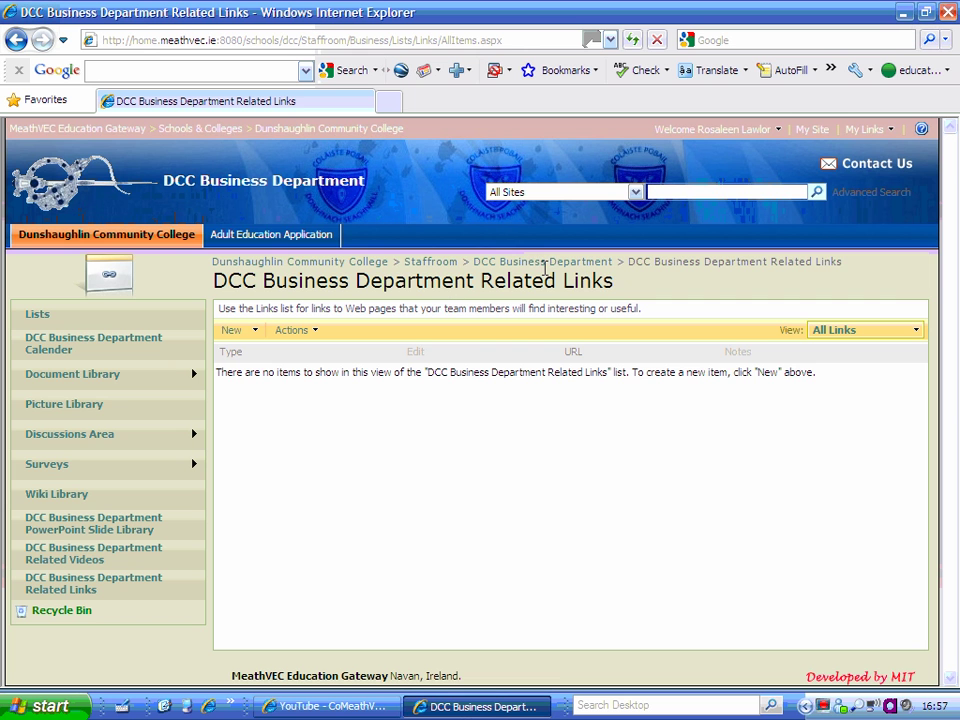
left_click(254, 331)
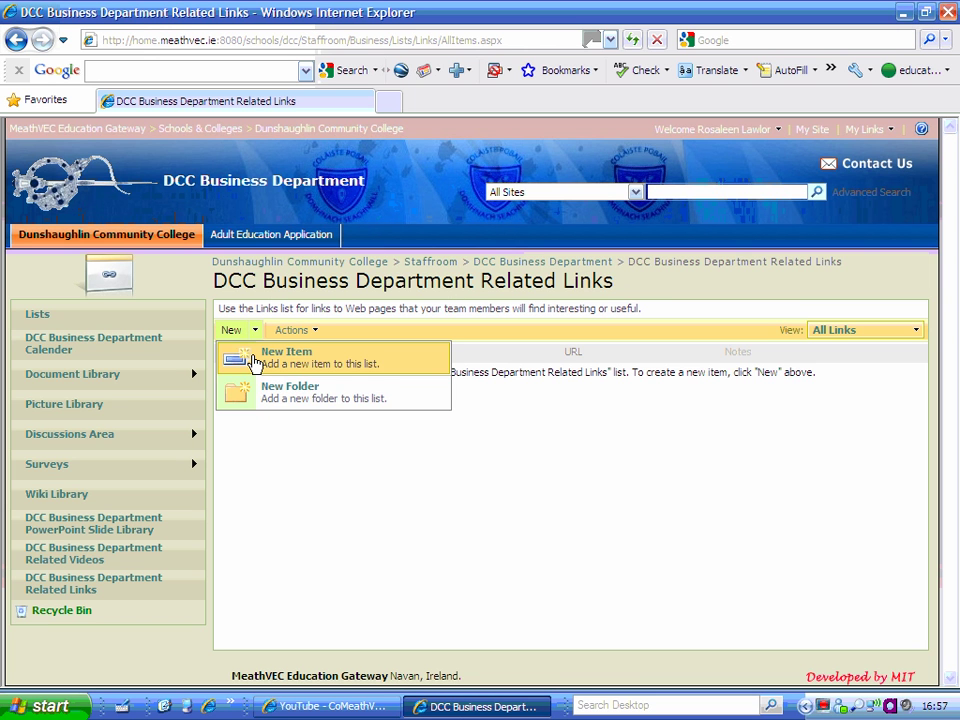
left_click(255, 362)
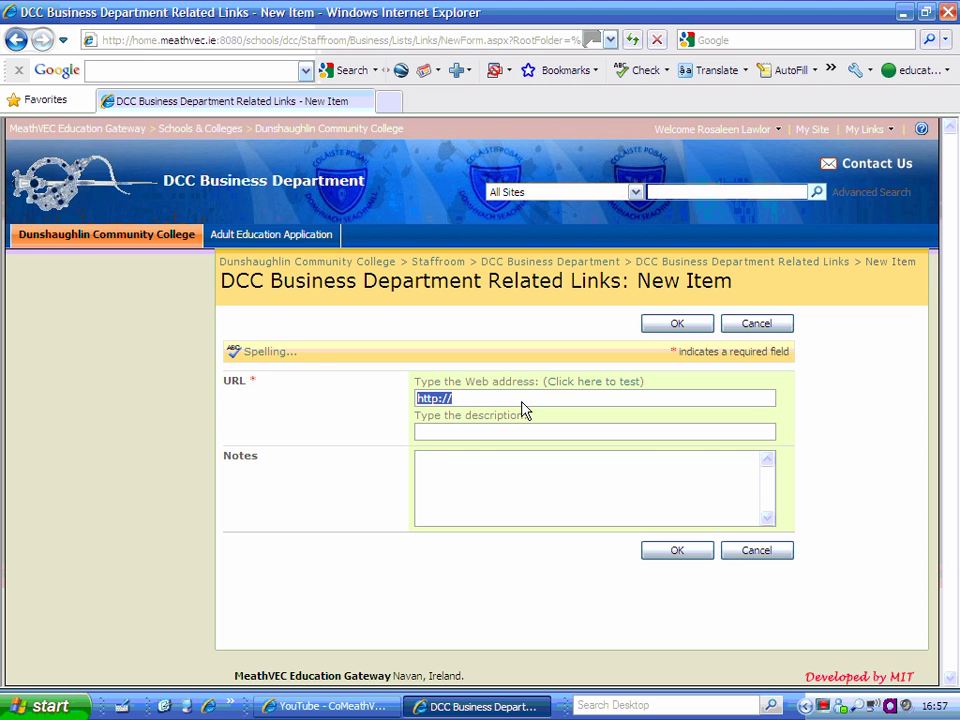
key("ctrl+v")
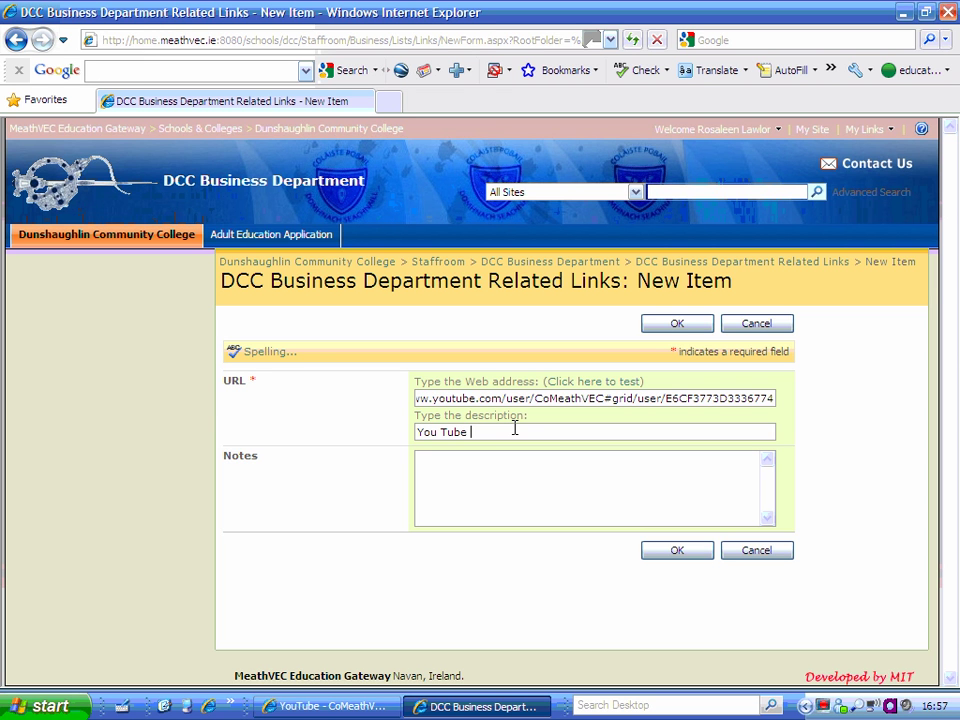
type("er Software")
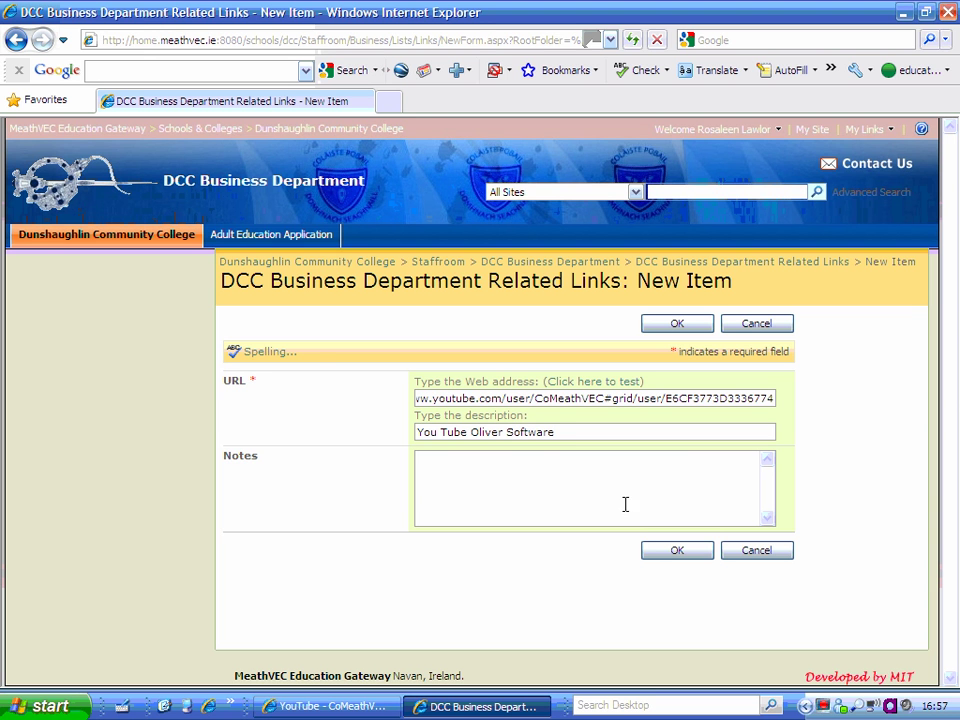
left_click(656, 555)
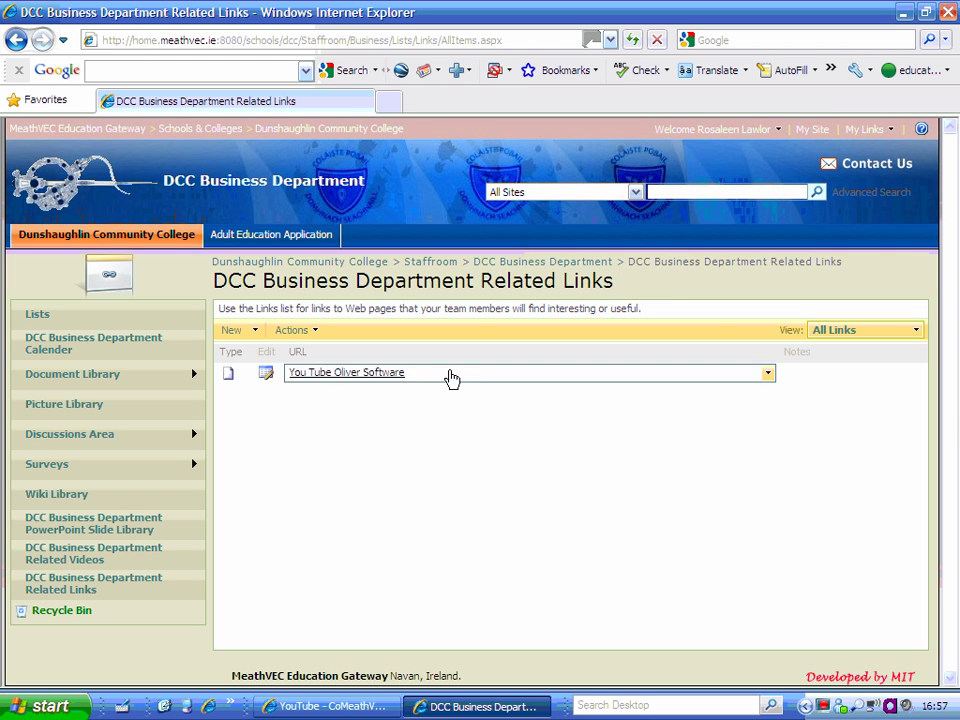
- Reopen Related Links from the department home page, test the You Tube Oliver Software link and return to the list
left_click(508, 262)
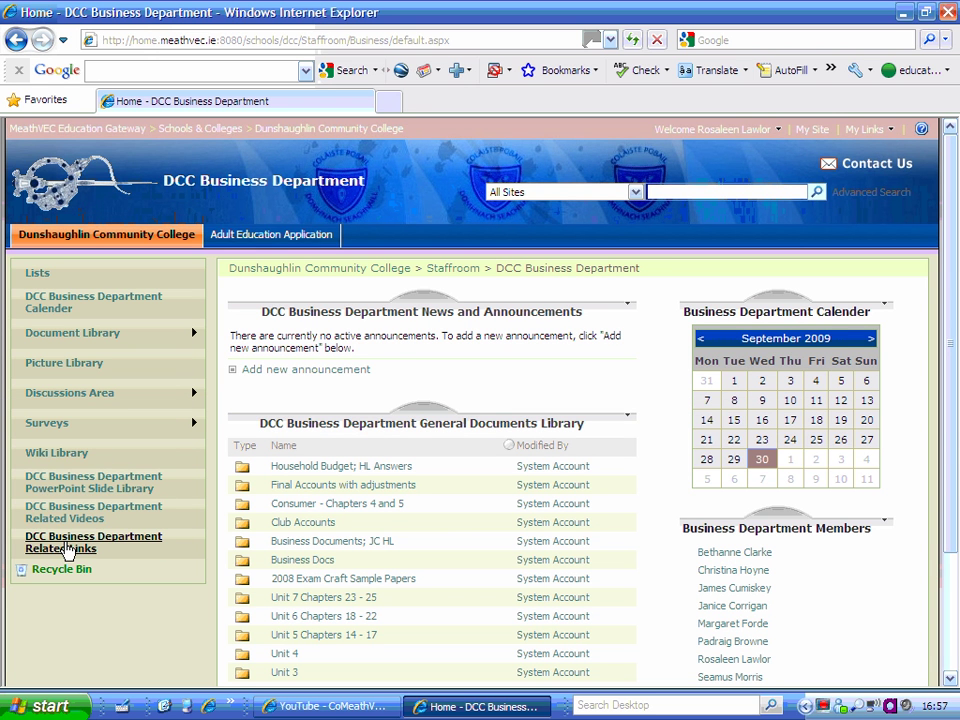
left_click(66, 548)
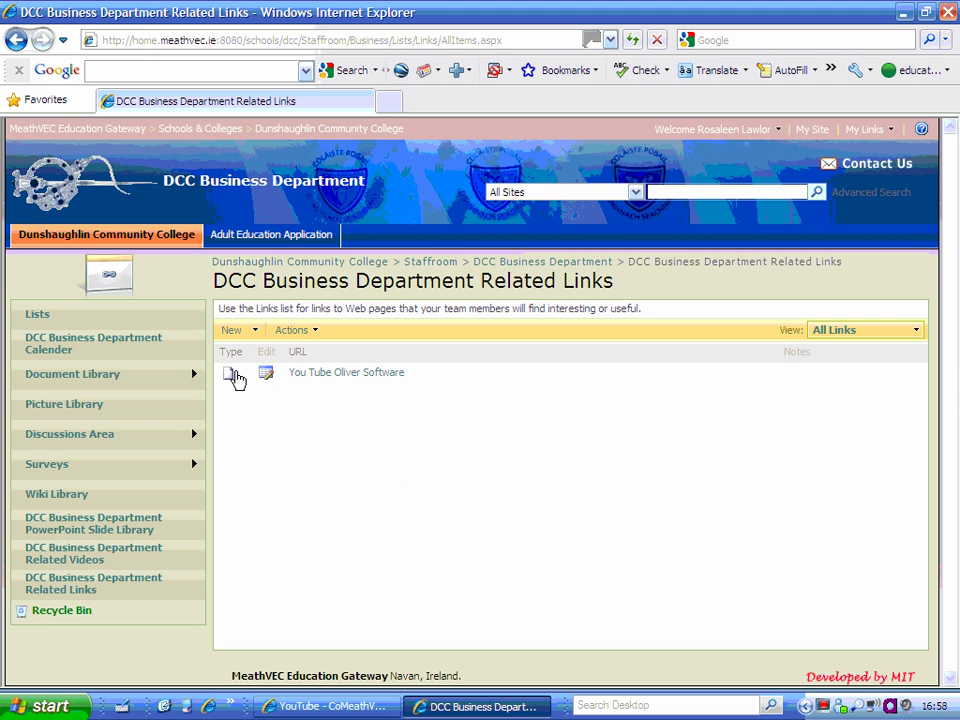
left_click(310, 373)
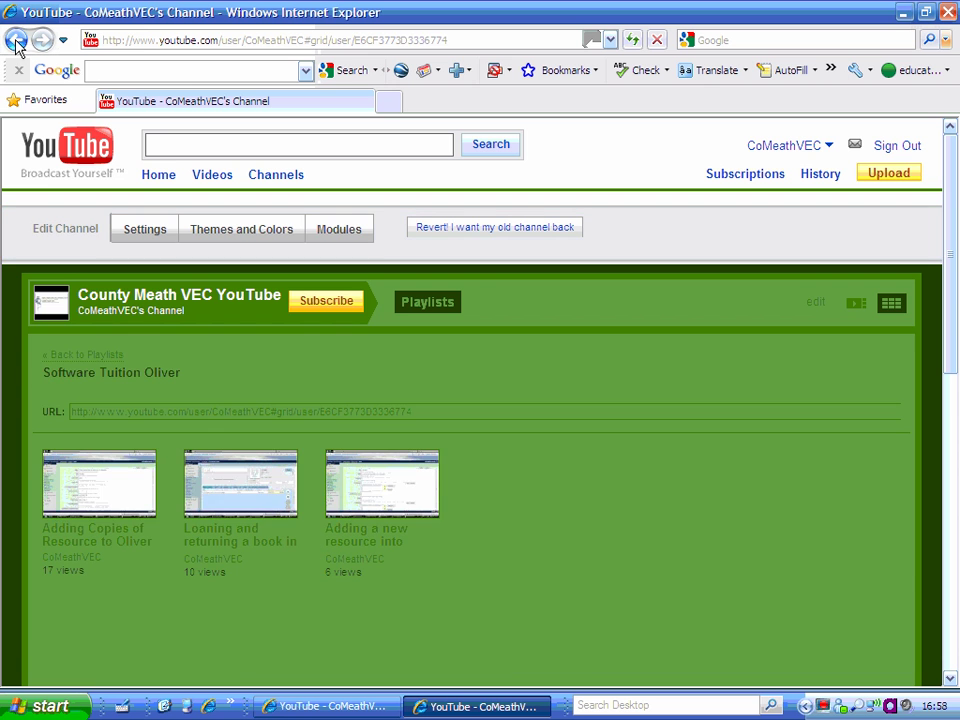
left_click(16, 40)
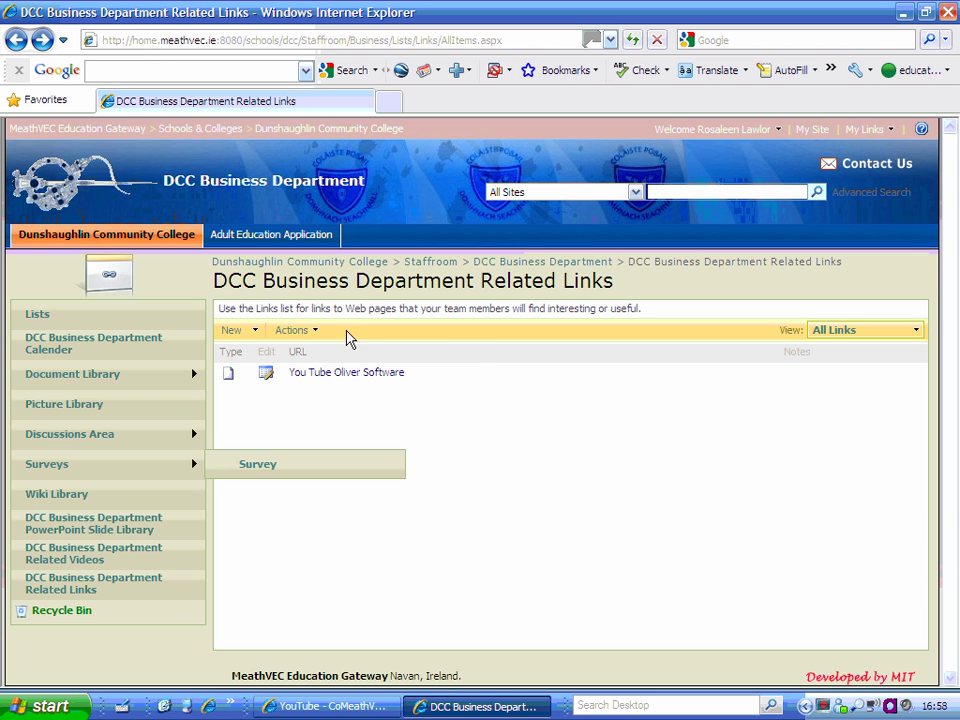
- View the single-document upload form and file chooser for DCC Business Department Related Videos, and return home without uploading anything
left_click(503, 264)
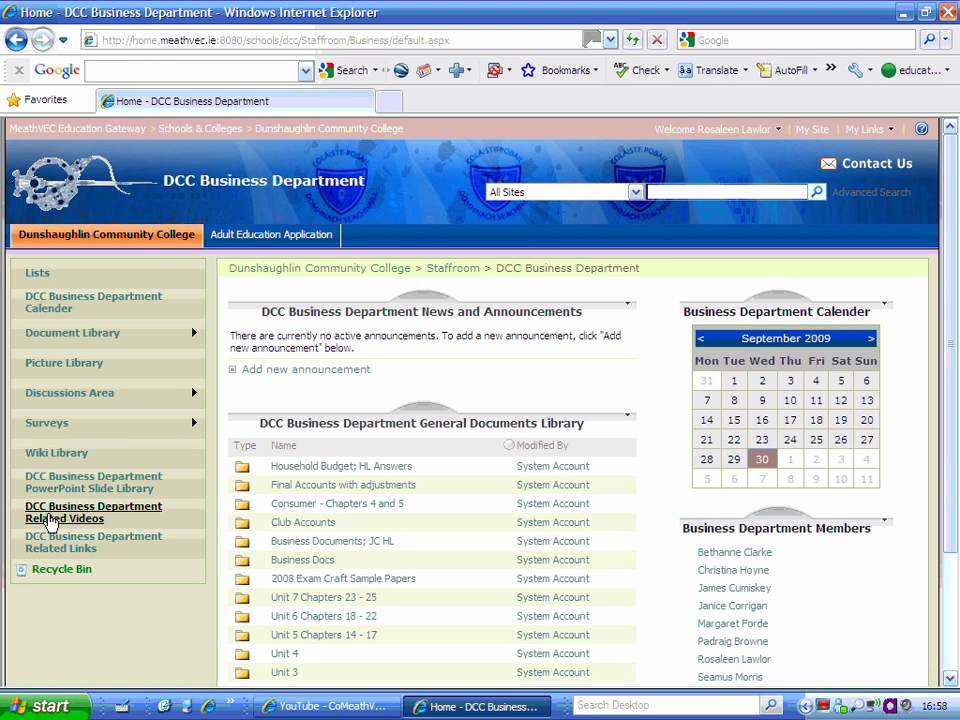
left_click(48, 518)
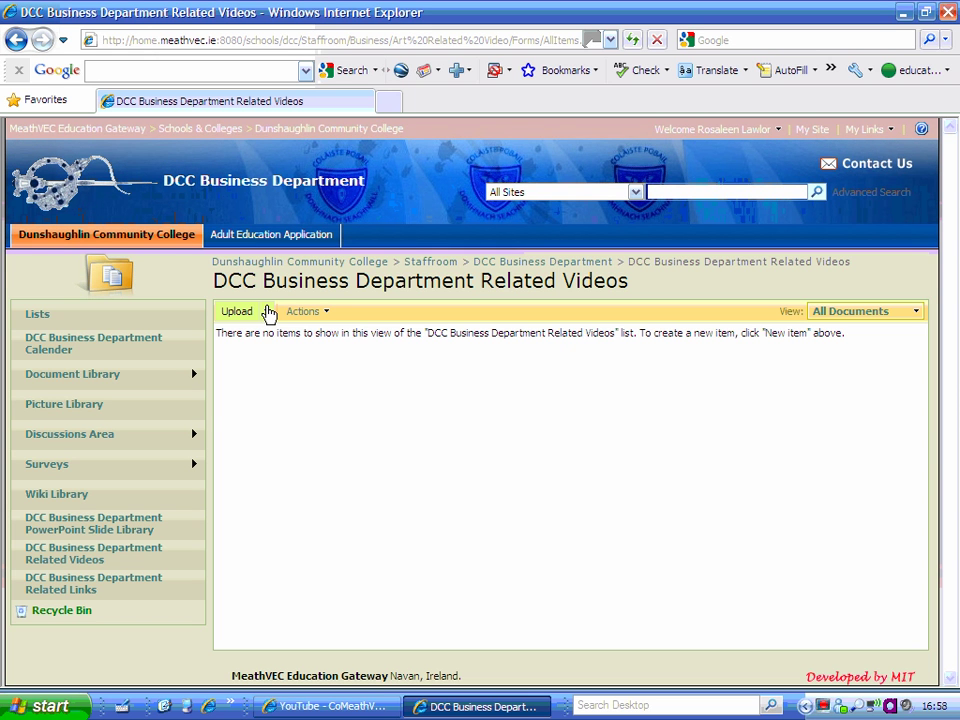
left_click(268, 313)
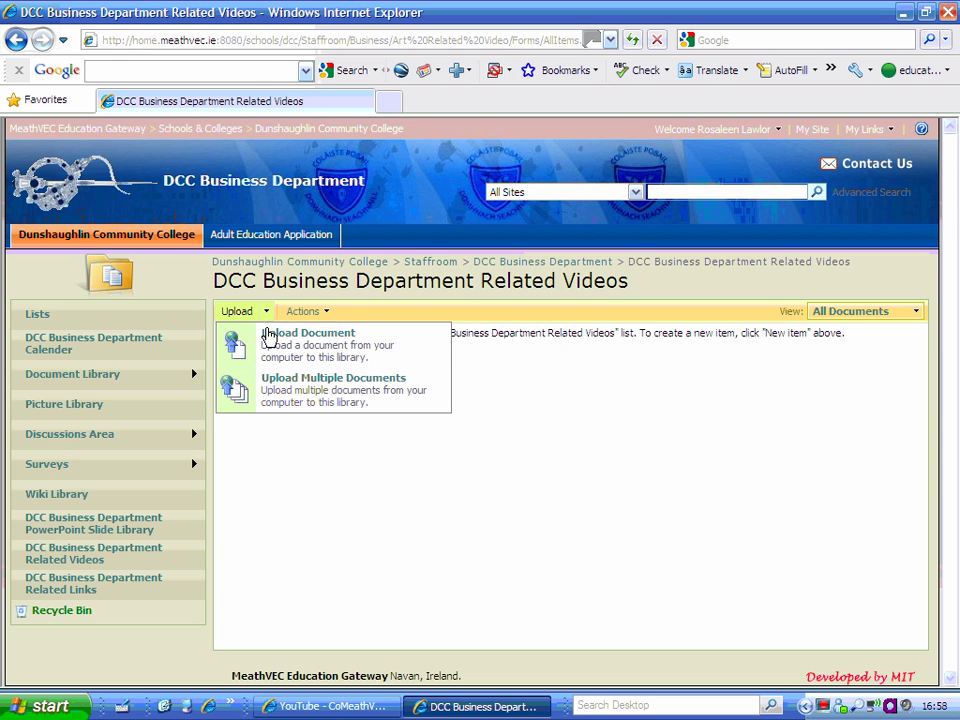
left_click(270, 343)
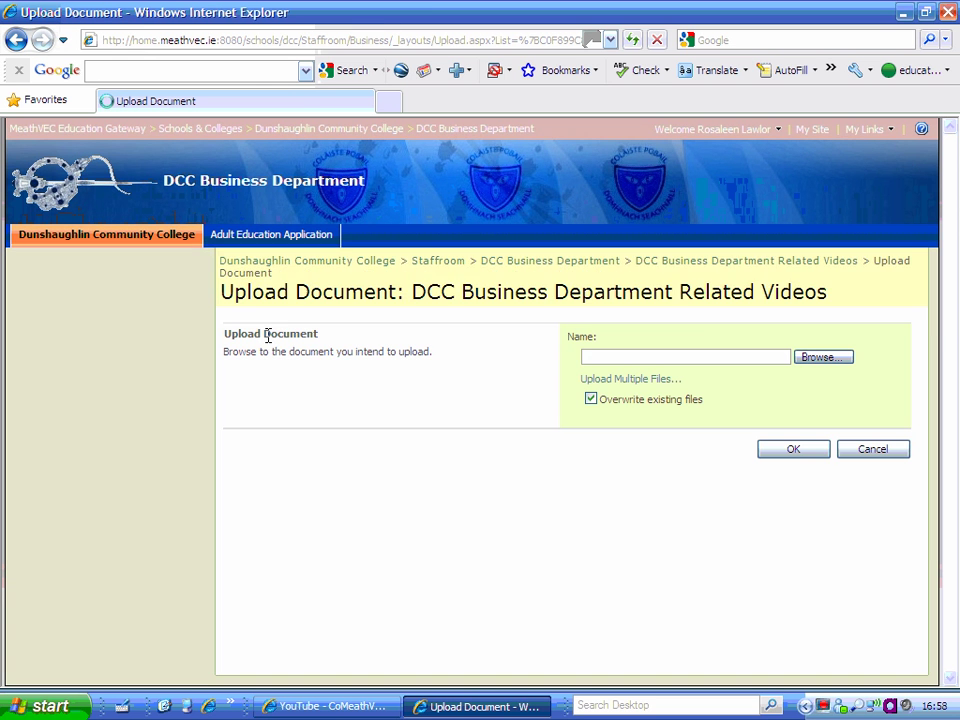
left_click(822, 362)
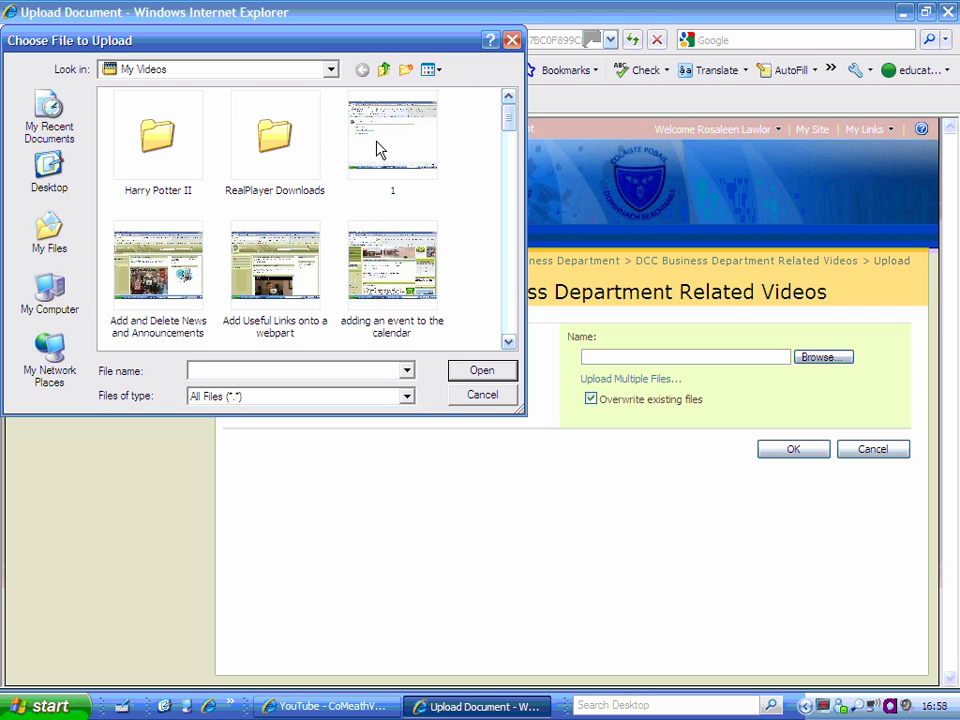
left_click(511, 40)
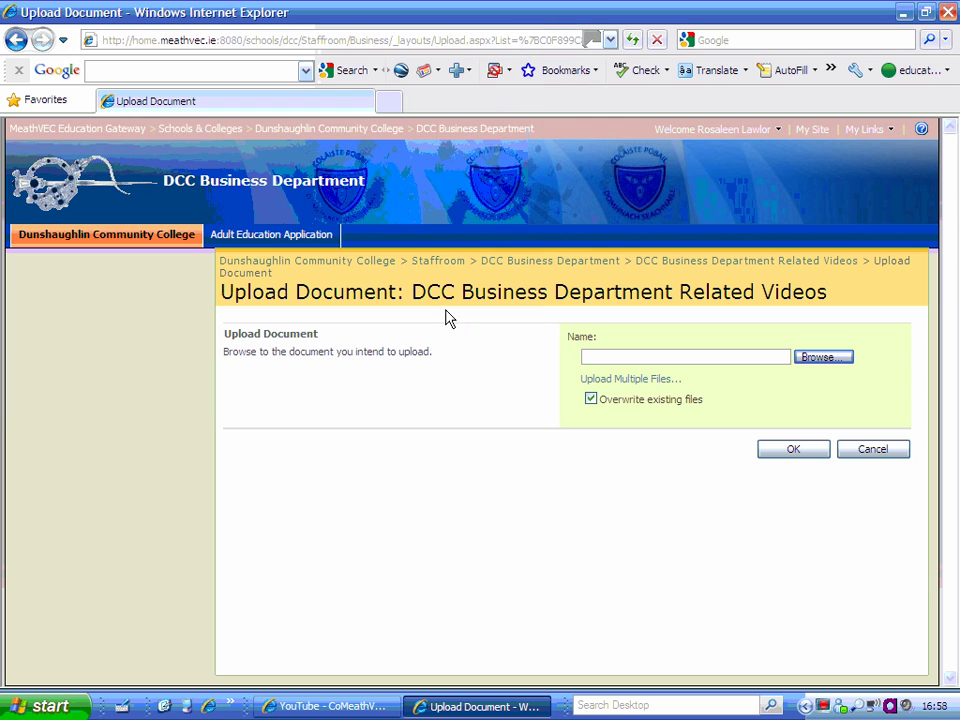
left_click(557, 263)
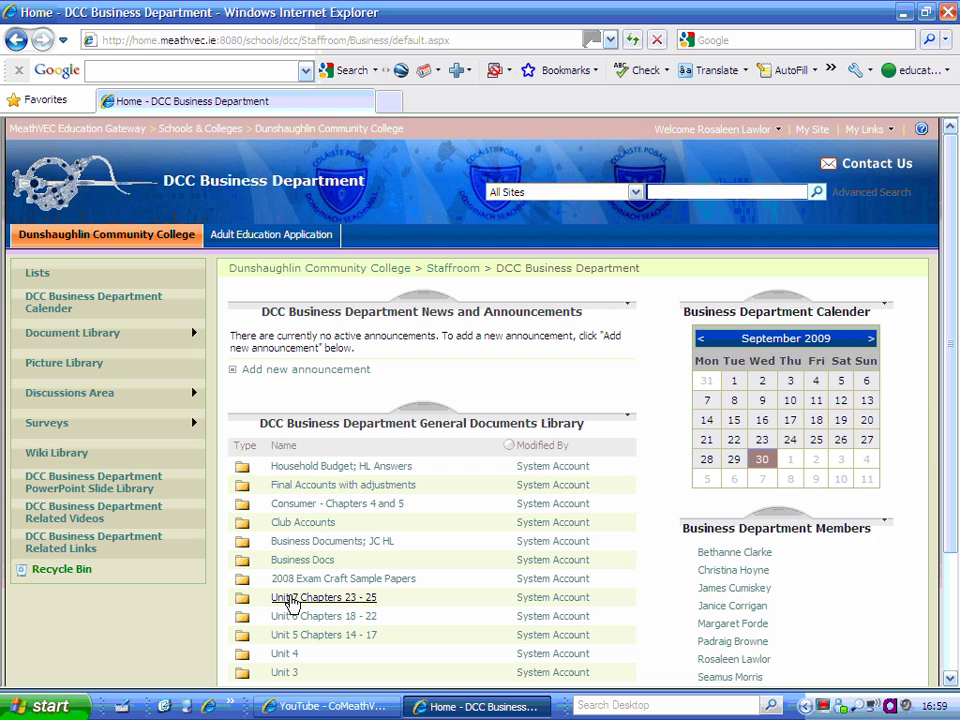
- Review the new-item and action options of the General Discussions board and return to the department home page
mouse_move(129, 389)
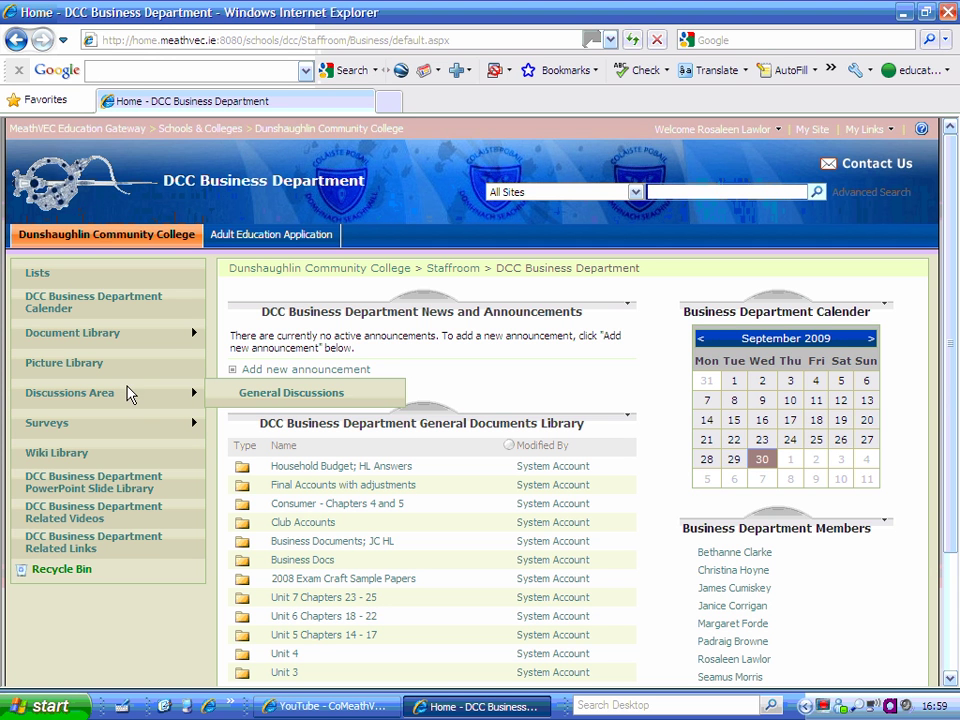
left_click(265, 396)
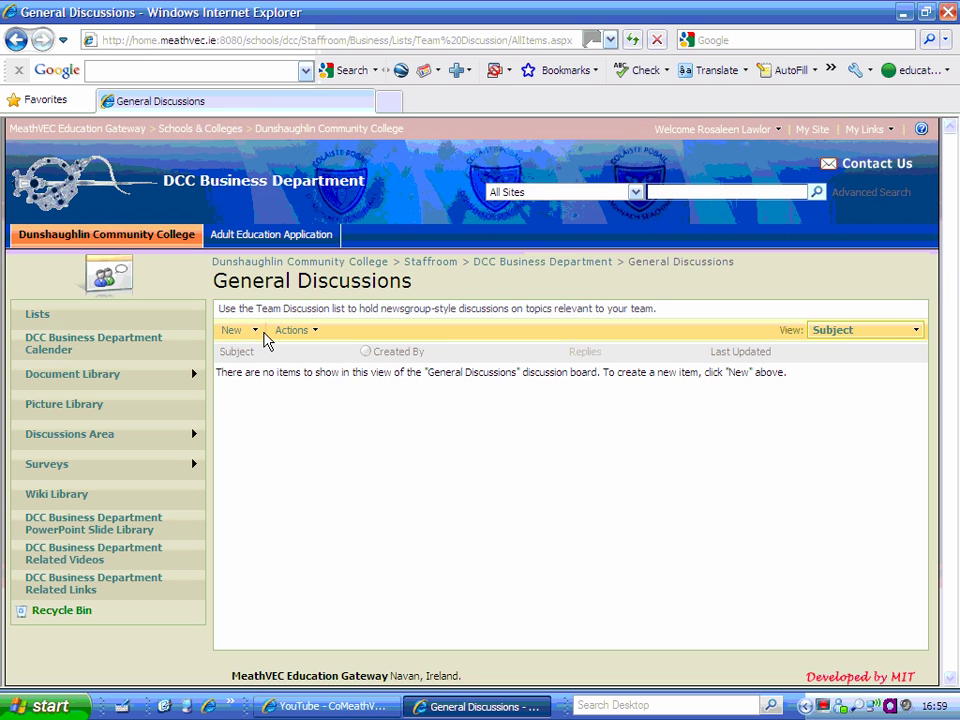
left_click(256, 331)
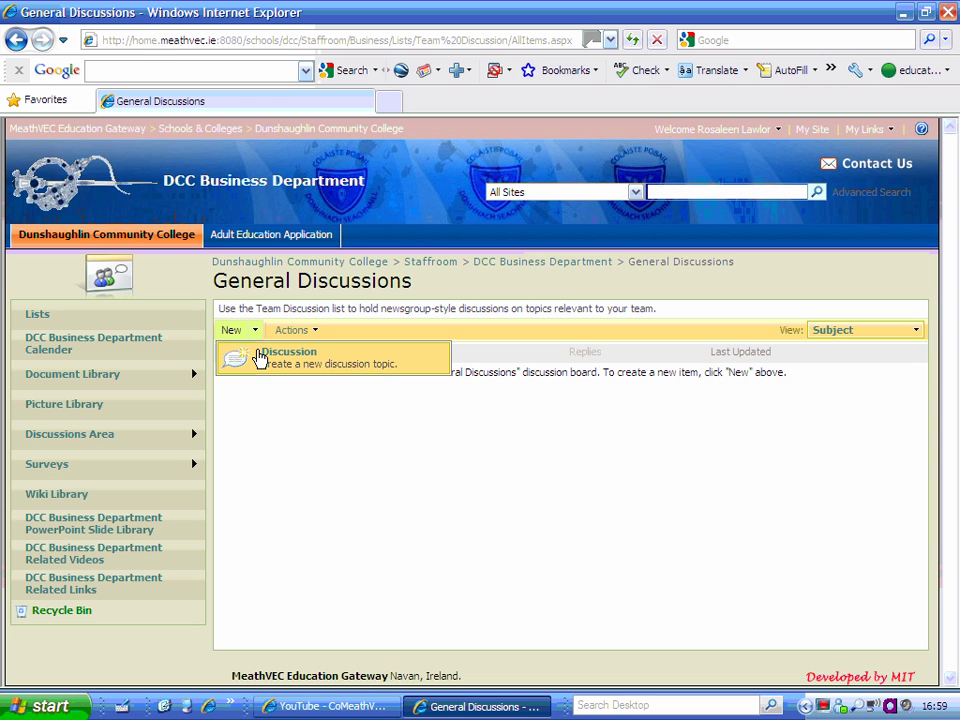
left_click(291, 329)
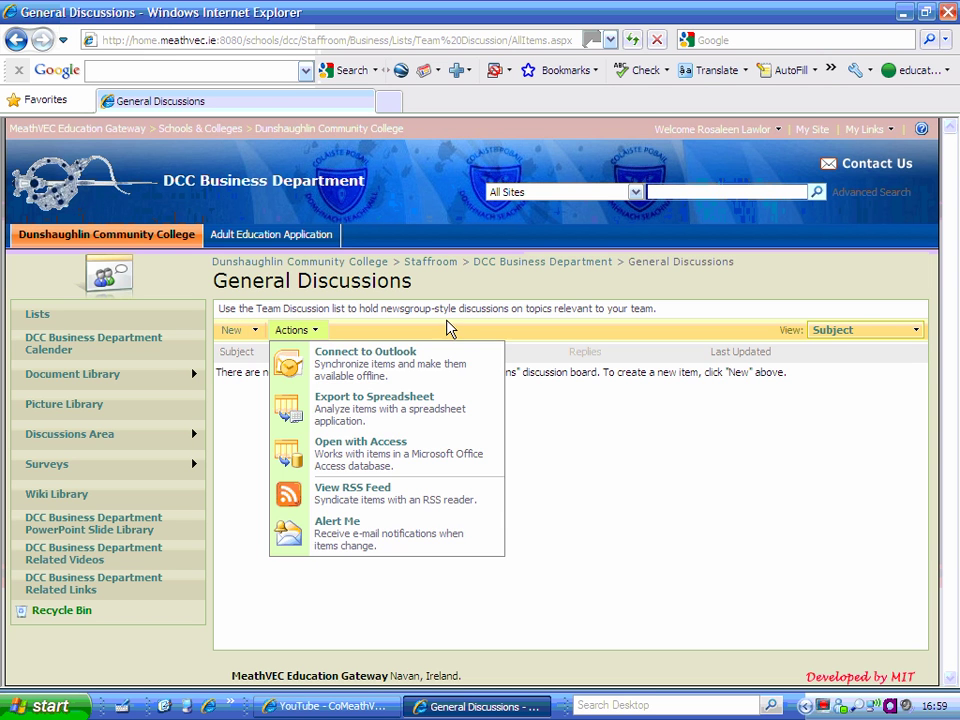
left_click(551, 268)
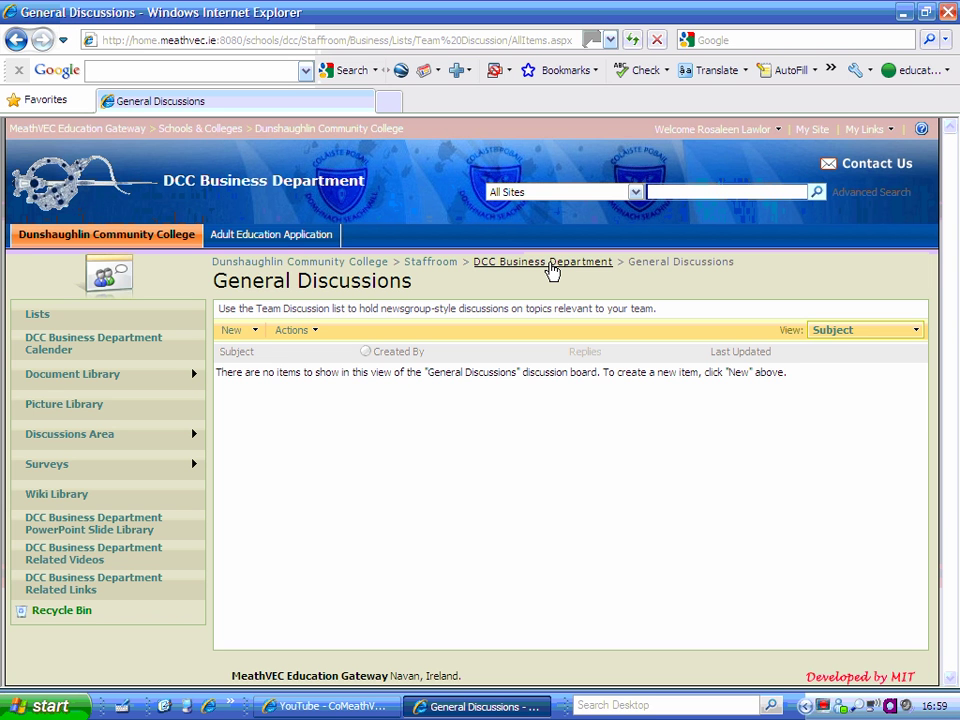
left_click(540, 266)
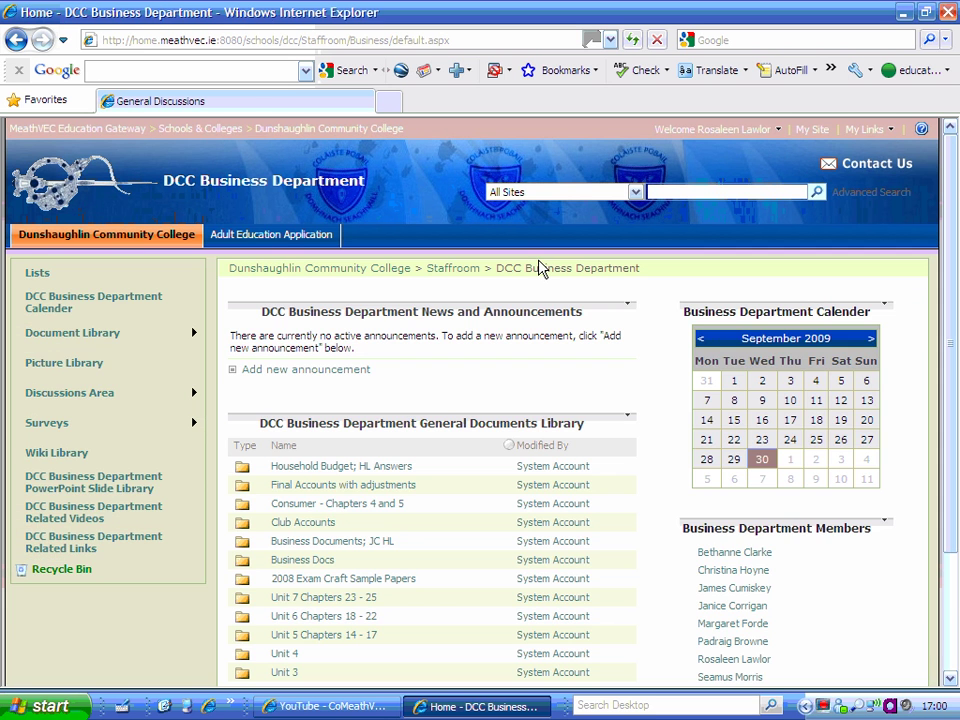
- Try to open the Picture Library, return to the department home page and view the available document libraries
left_click(80, 366)
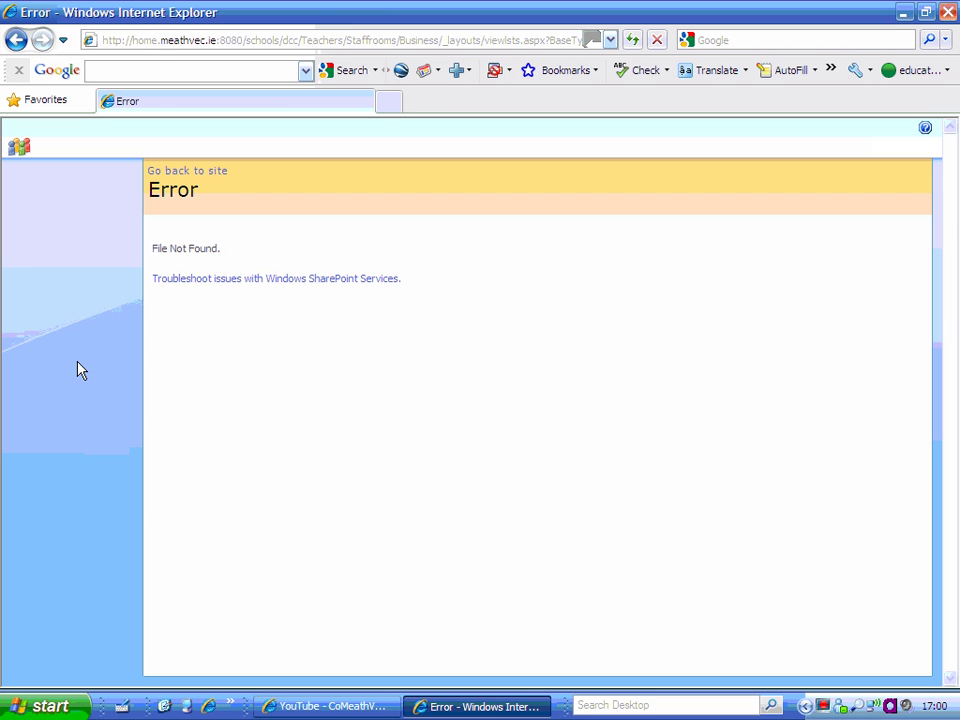
left_click(18, 40)
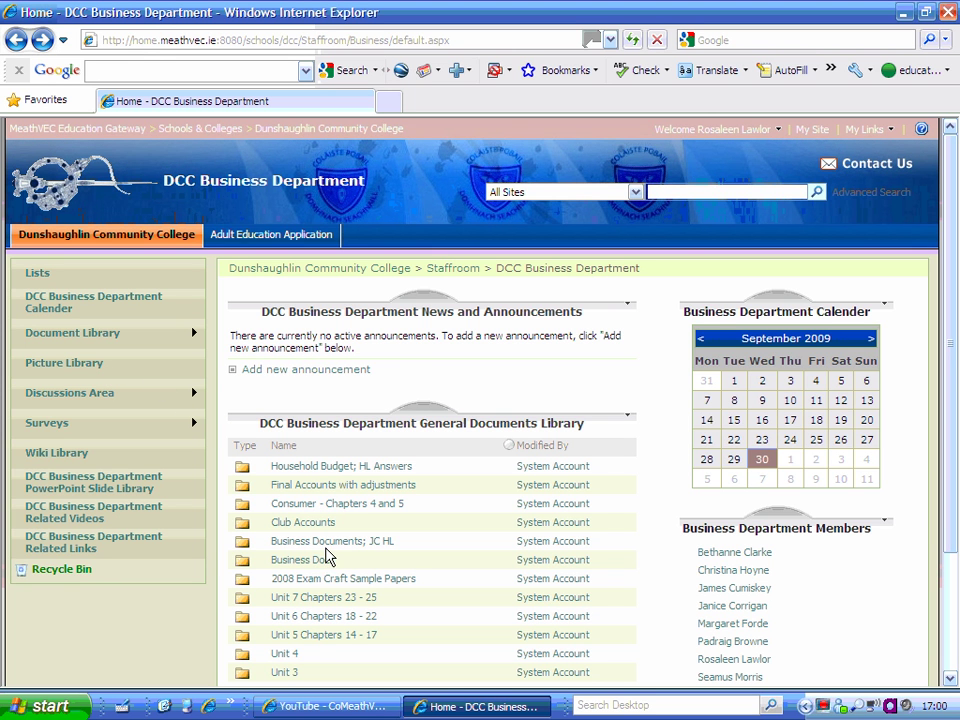
mouse_move(120, 332)
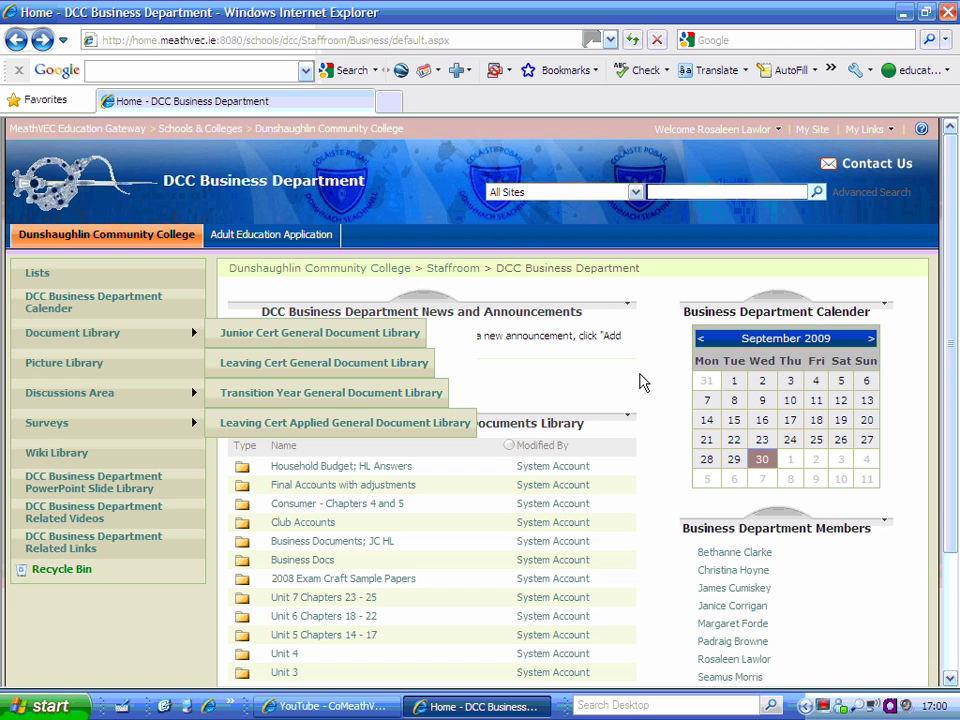
left_click_drag(952, 397, 949, 339)
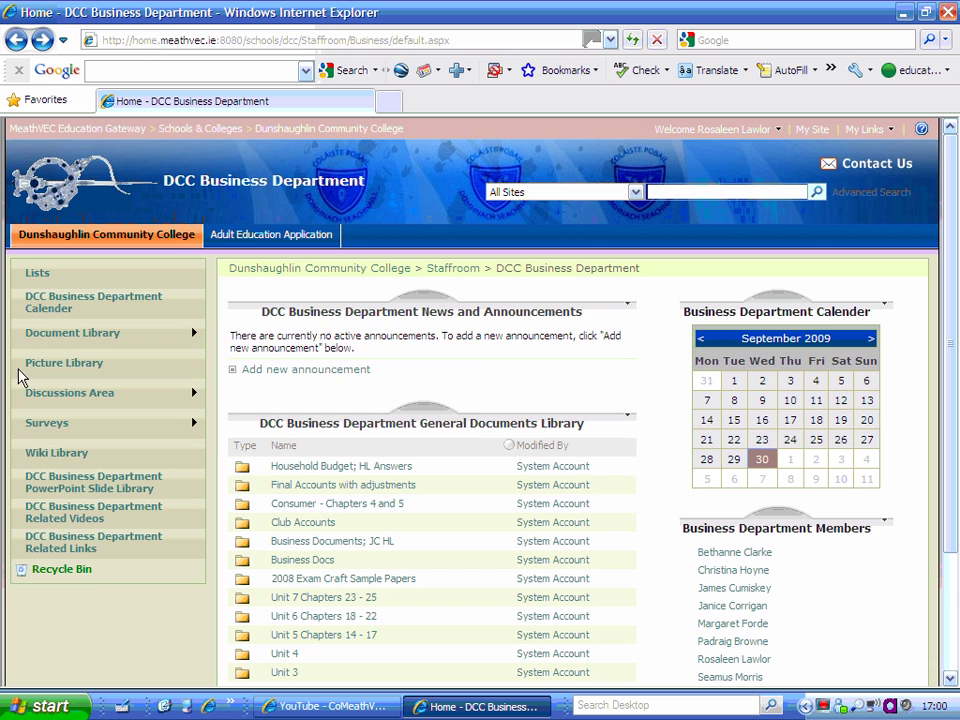
- Start a new item in the DCC Business Department Calender with the title "test" and the location "Staffroom"
left_click(52, 311)
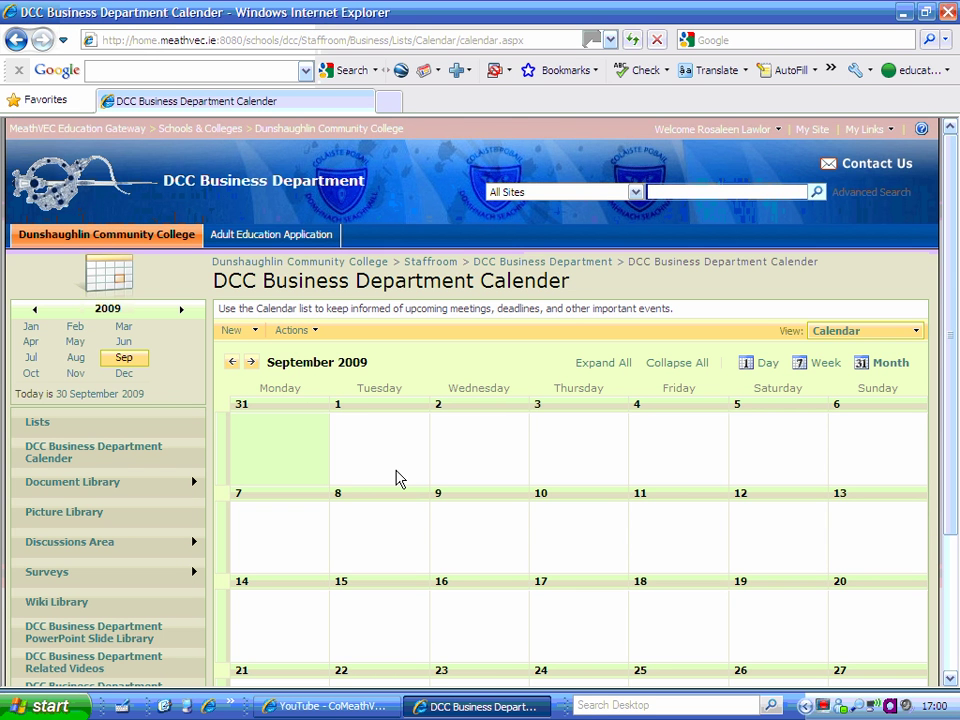
left_click(257, 332)
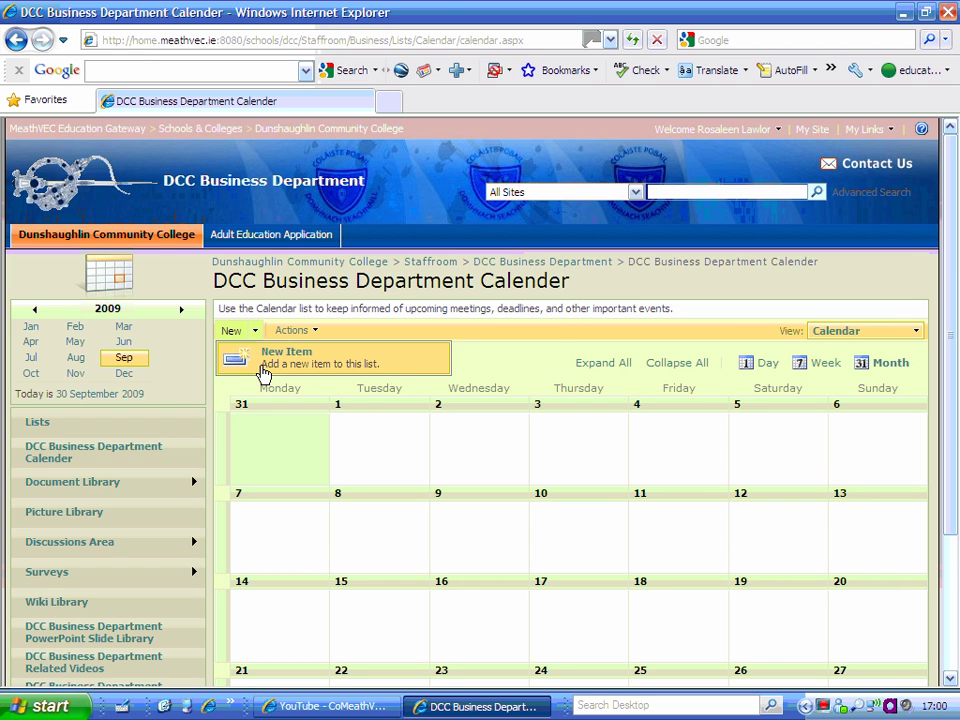
left_click(264, 372)
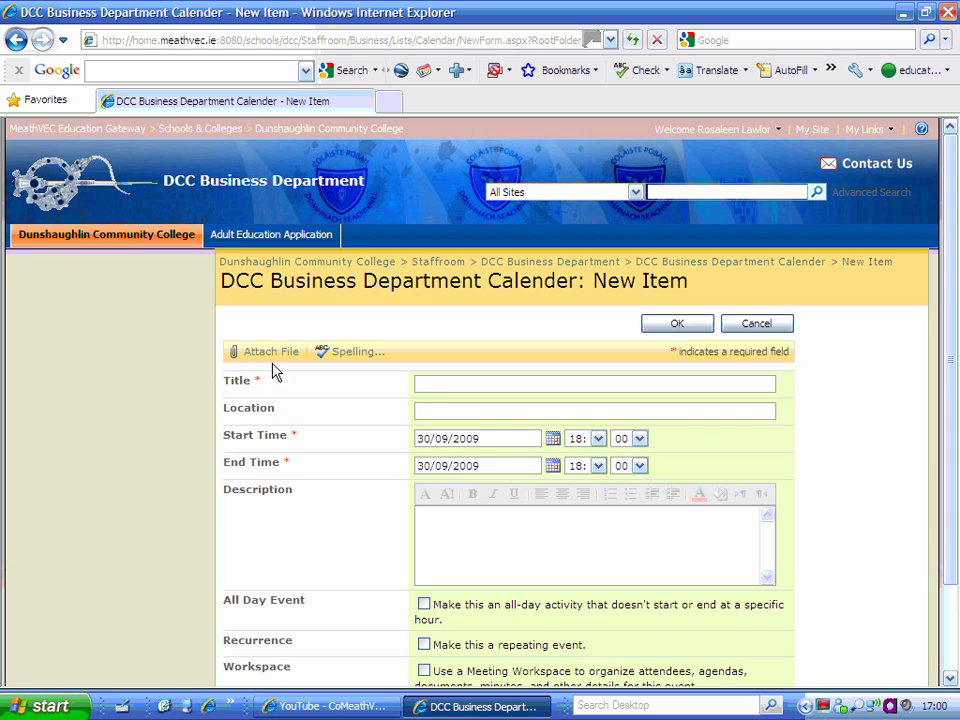
left_click(428, 381)
type("test")
left_click(449, 408)
type("Staffroom")
- Set both the start and end dates of the event to 01/10/2009 and make it an all-day activity
left_click(552, 441)
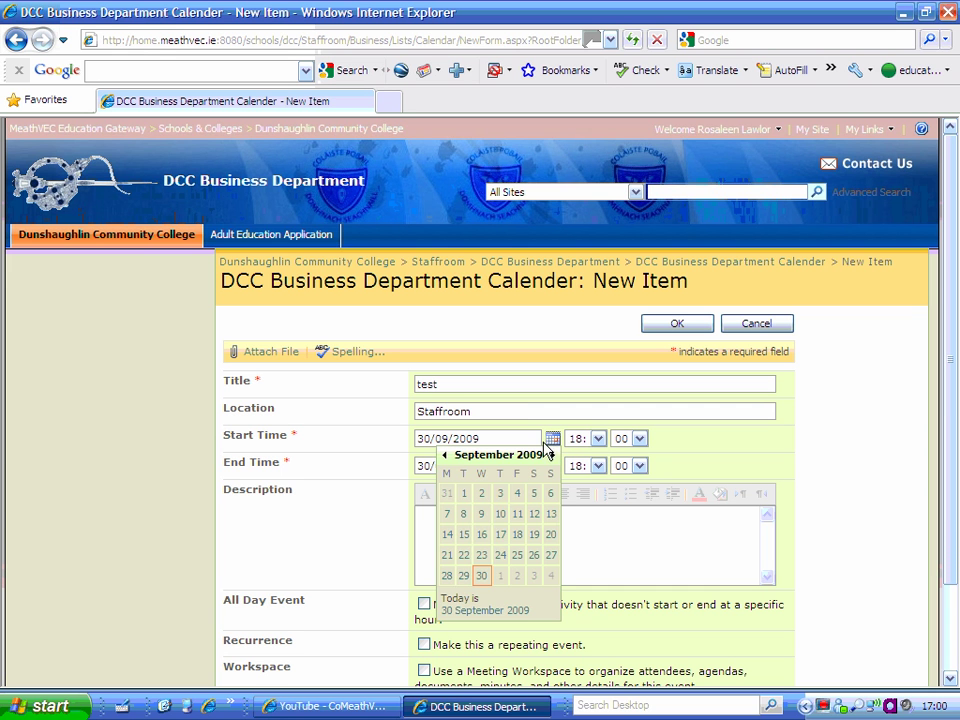
left_click(503, 579)
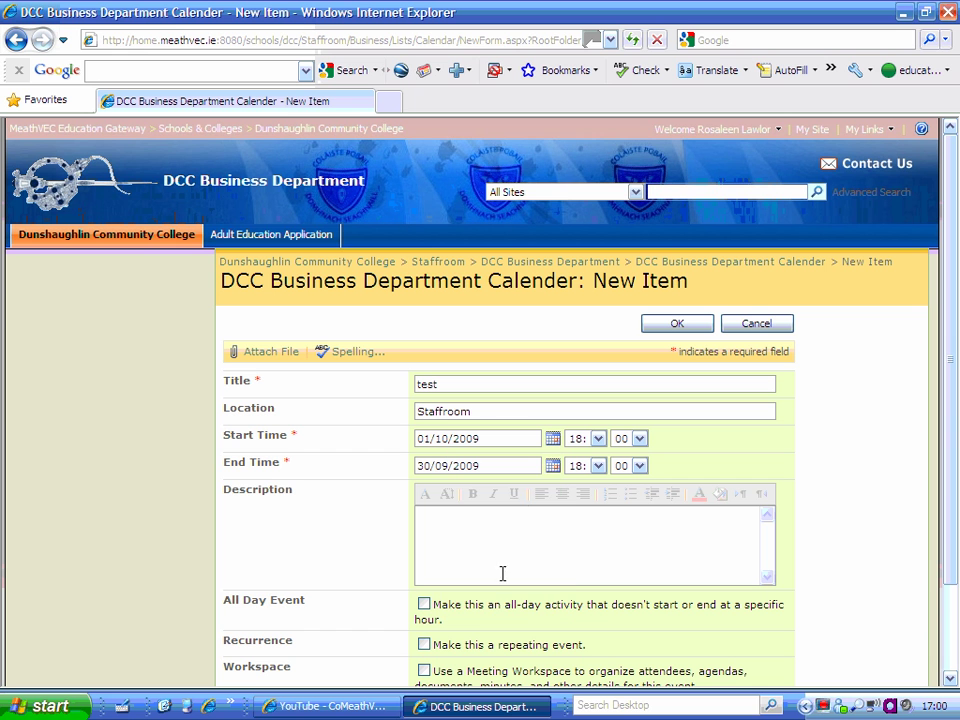
left_click(547, 476)
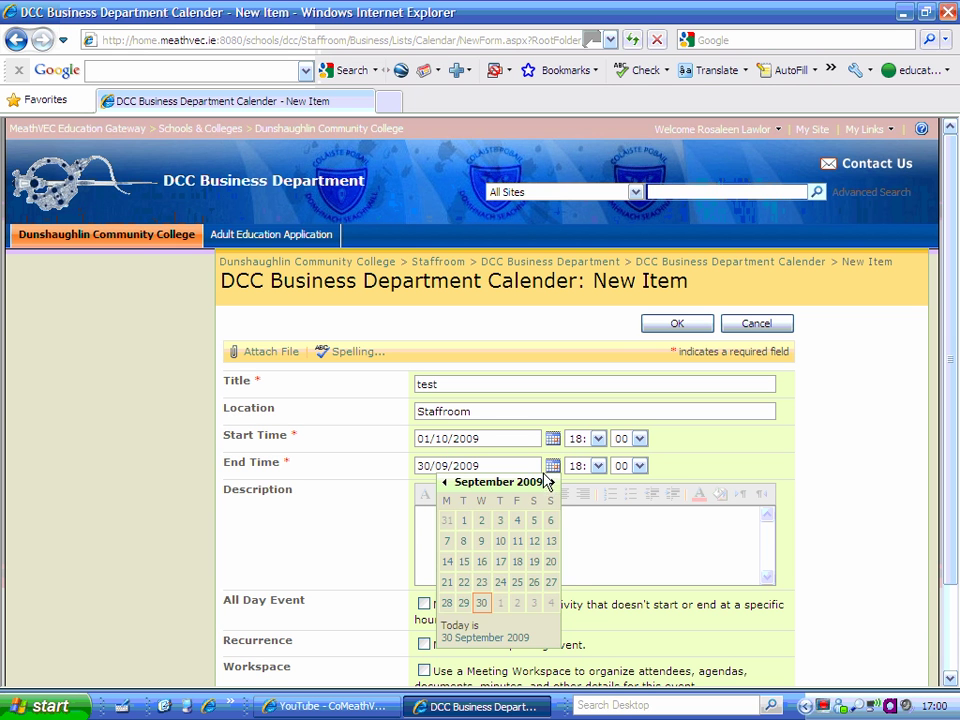
left_click(500, 607)
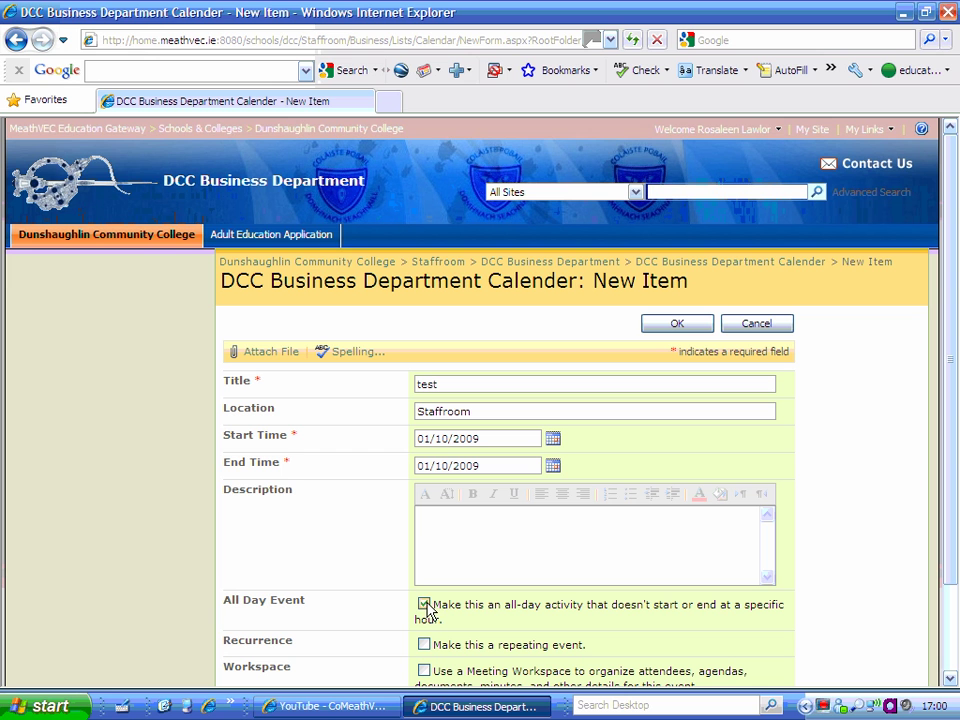
- Enter "3rd Year exams" as the event's description and save the new calendar item
left_click(536, 526)
type("£rd Year exams")
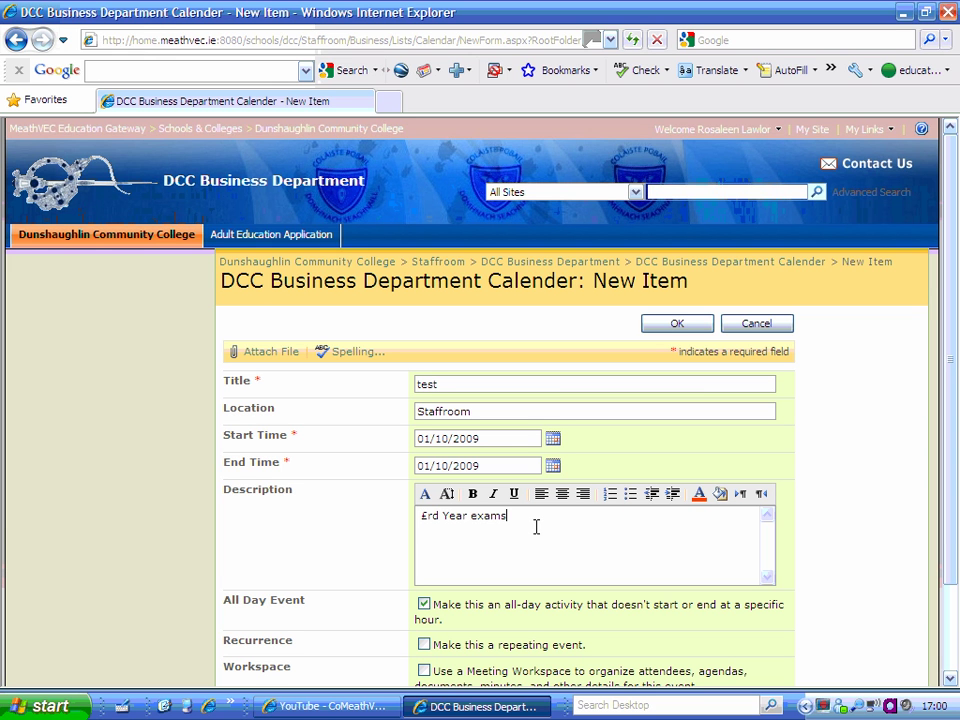
double_click(422, 515)
type("3rd")
left_click(703, 325)
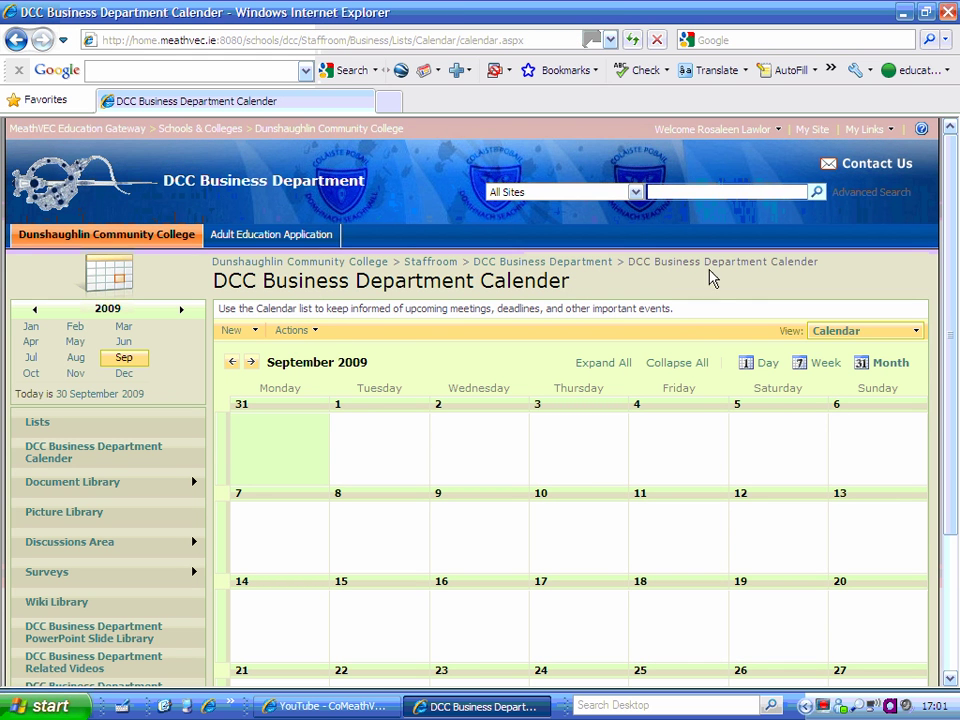
- From the department home page, try to open the test event on 1 October in the small calendar, and return to the home page
left_click(548, 262)
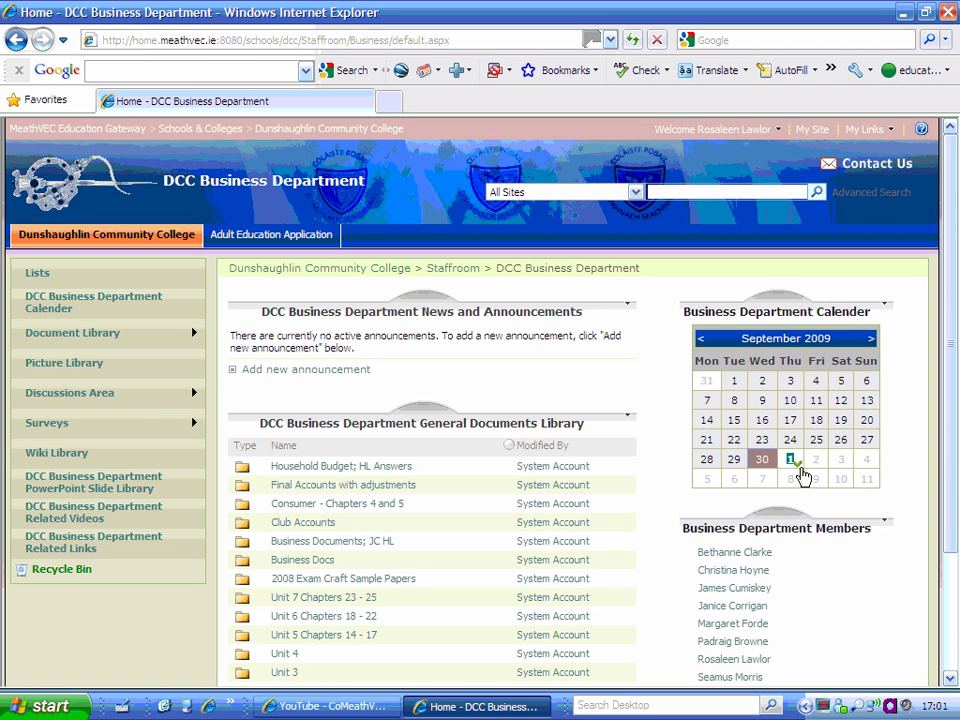
mouse_move(795, 469)
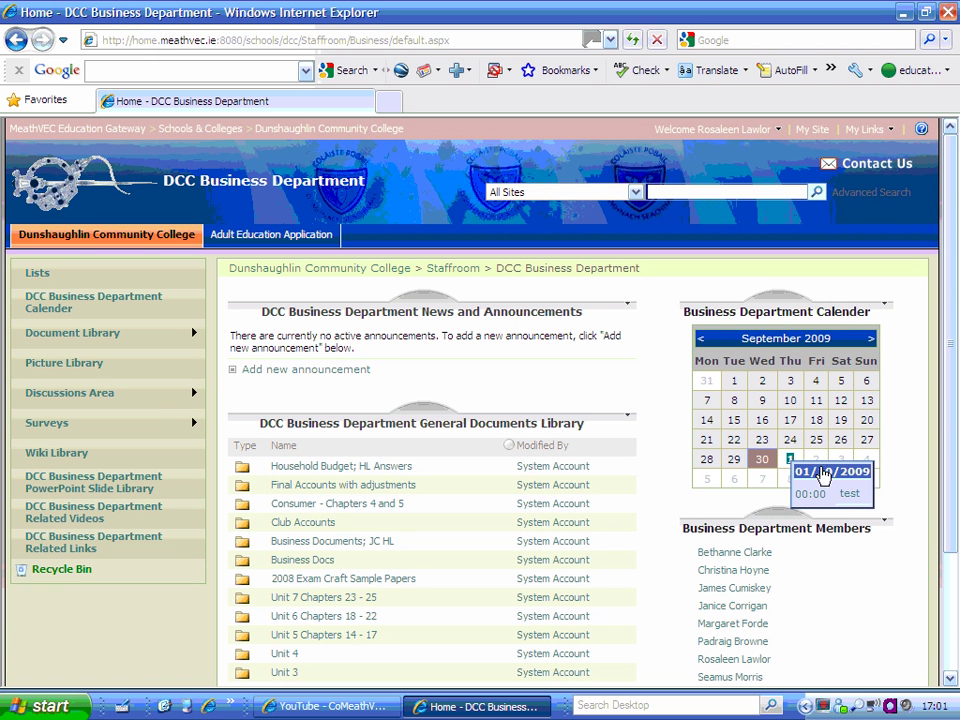
left_click(849, 495)
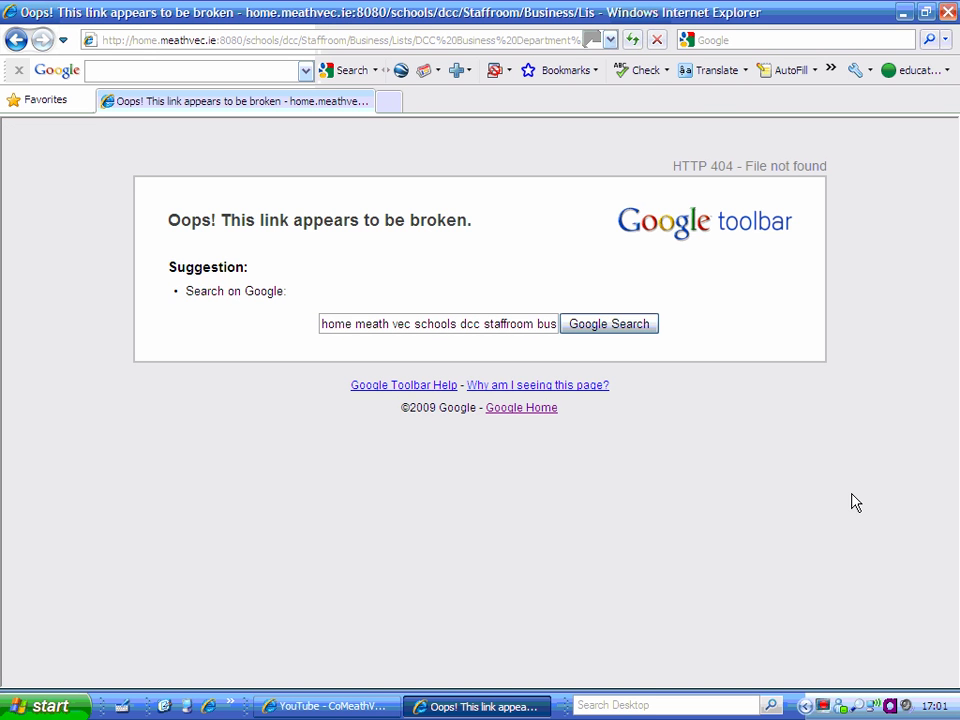
left_click(12, 38)
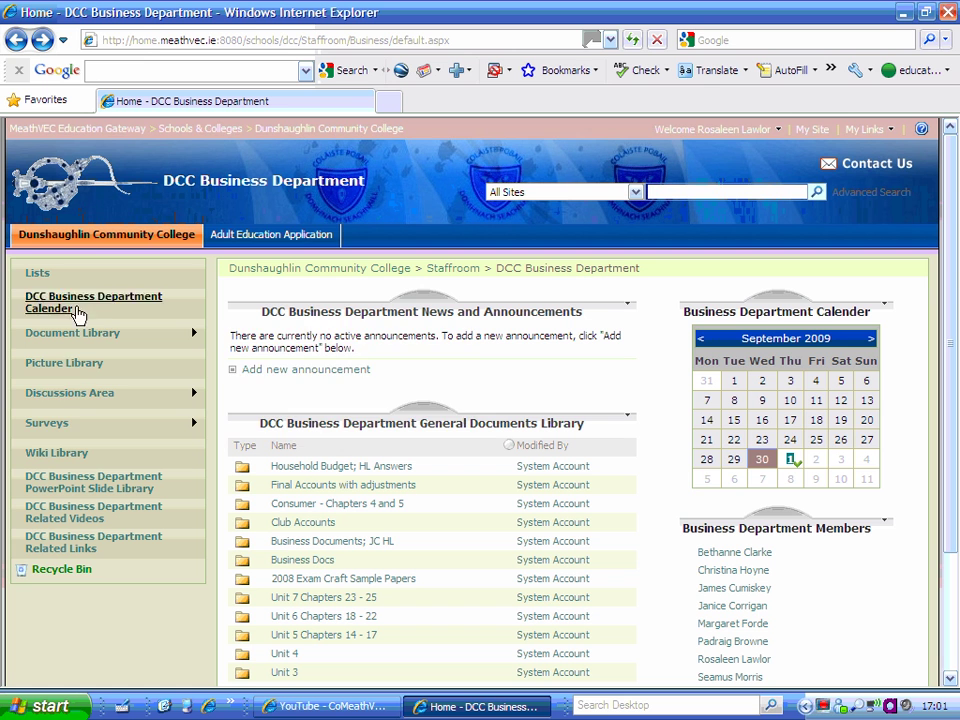
mouse_move(67, 424)
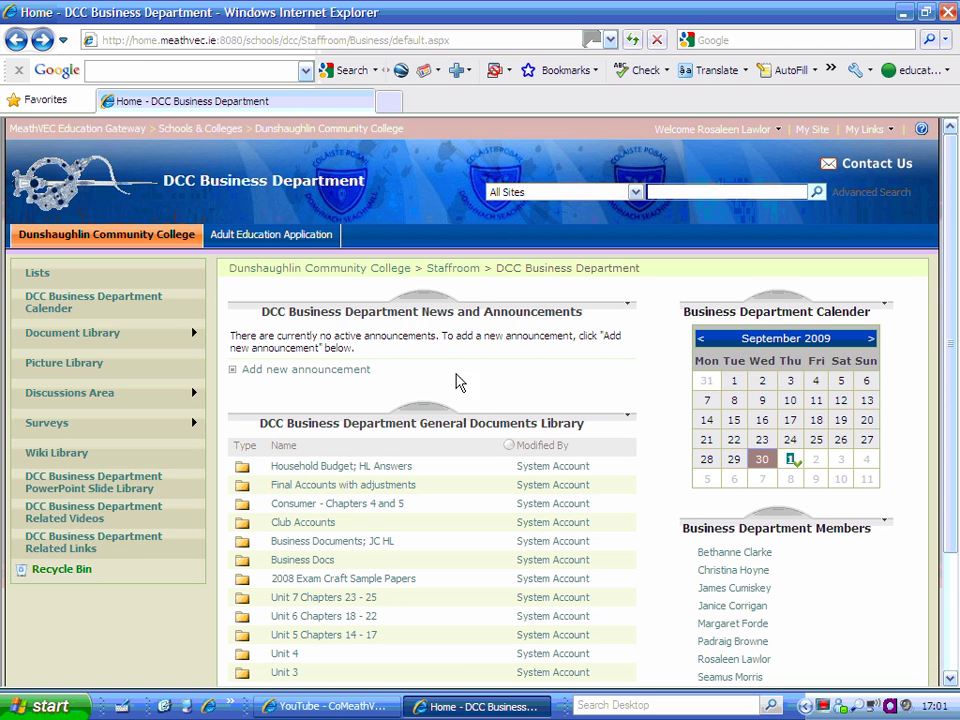
mouse_move(948, 343)
left_mouse_down()
mouse_move(948, 468)
mouse_move(941, 356)
left_mouse_up()
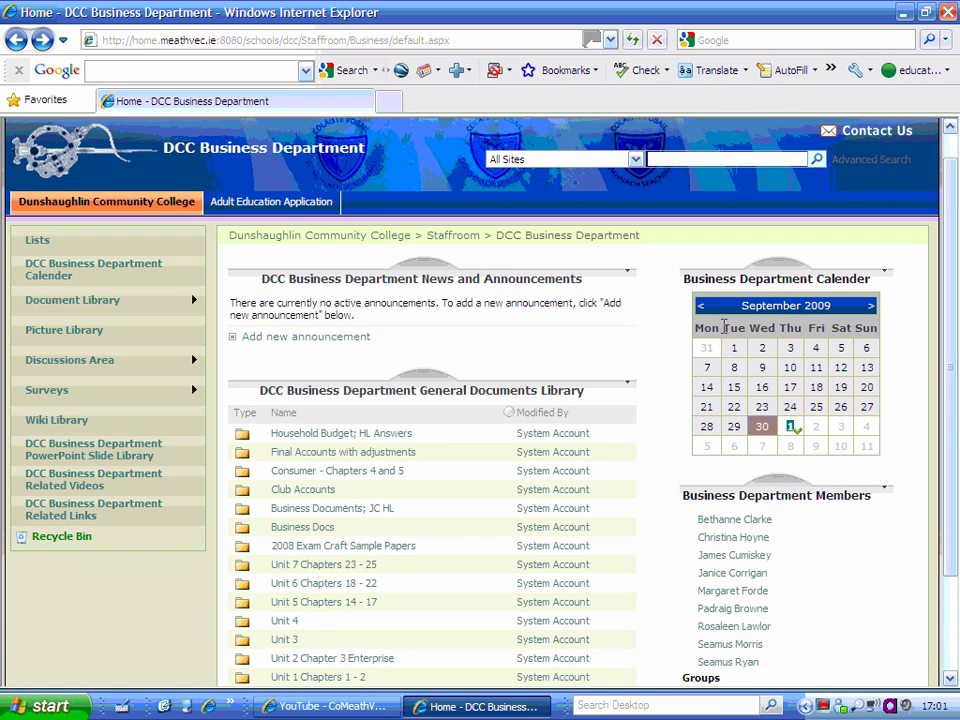